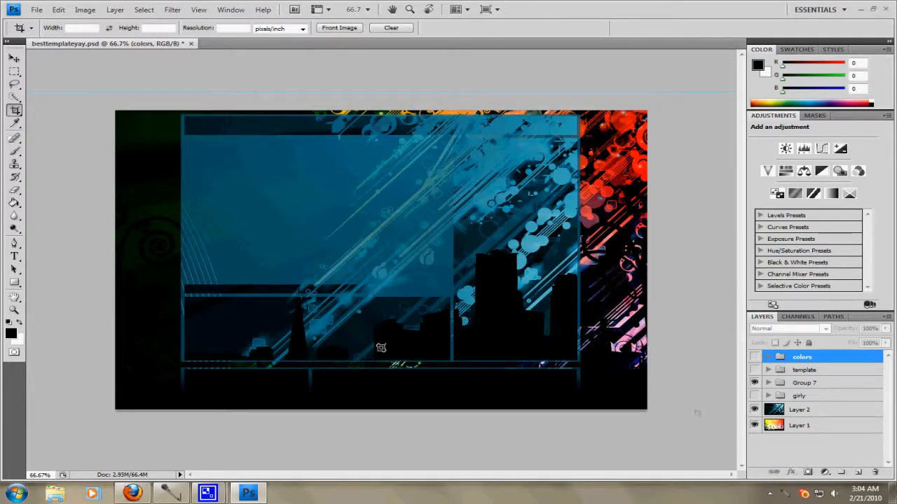
Hide Group 7, Layer 2 and Layer 1, and show the colors group
drag(757, 384, 755, 425)
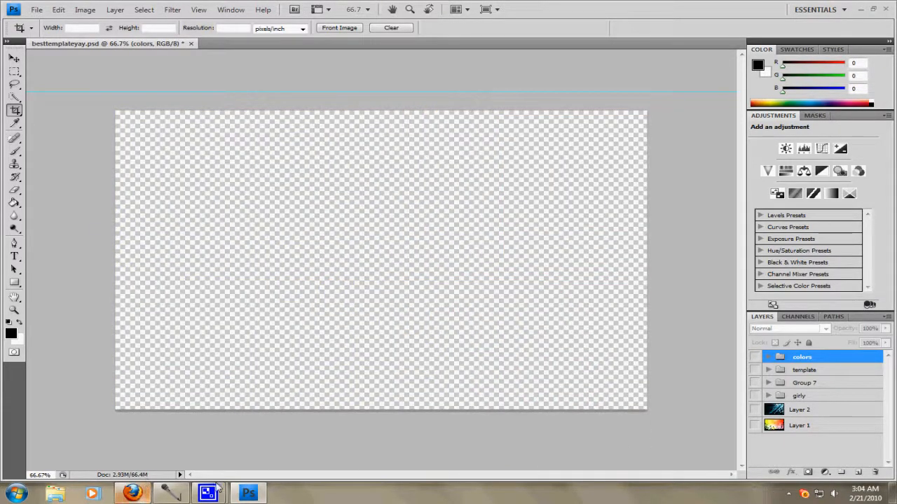
click(754, 357)
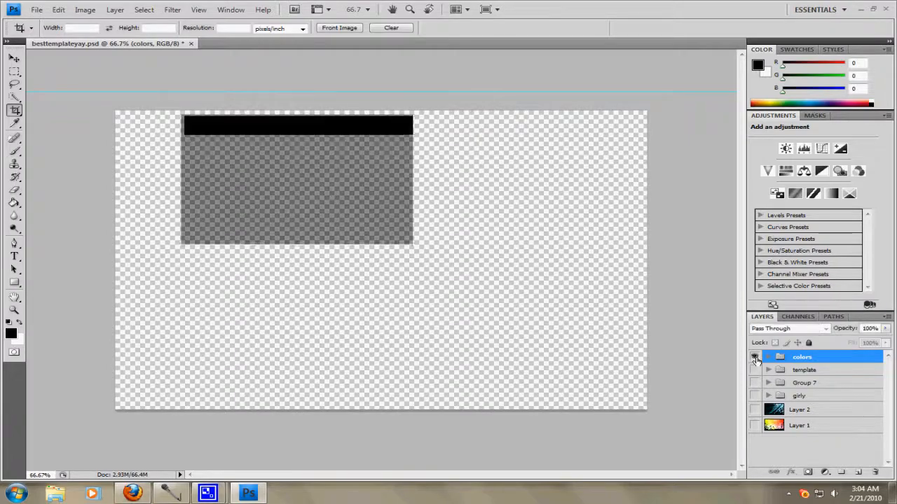
Bring the yellow-red floral wallpaper from Firefox into the Photoshop document as a new layer and align it with the canvas
click(133, 493)
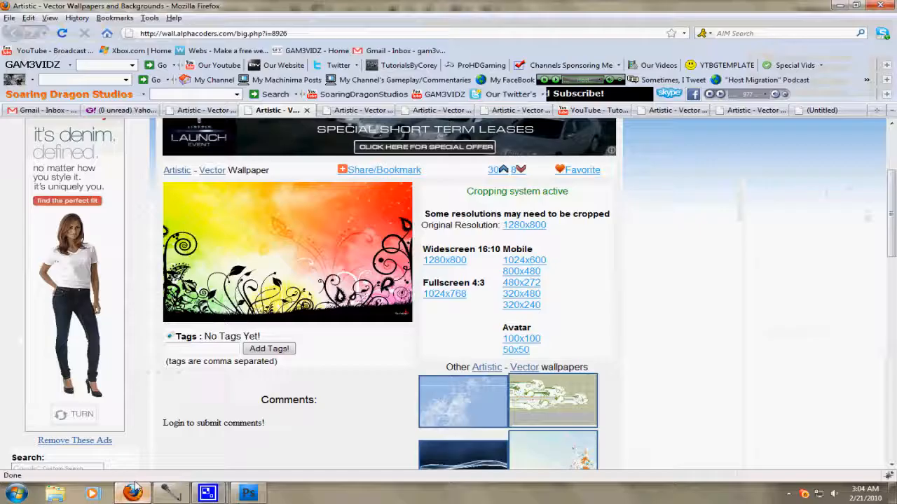
drag(313, 239, 344, 276)
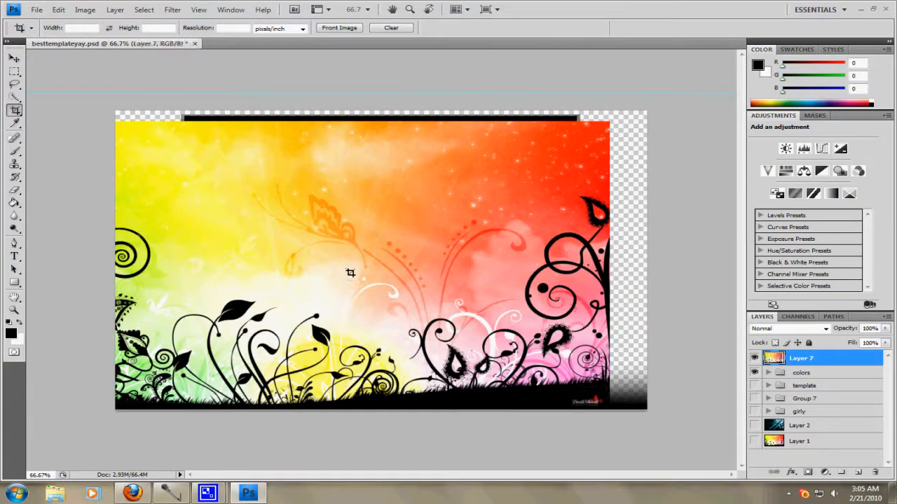
key(ctrl+t)
drag(344, 223, 380, 206)
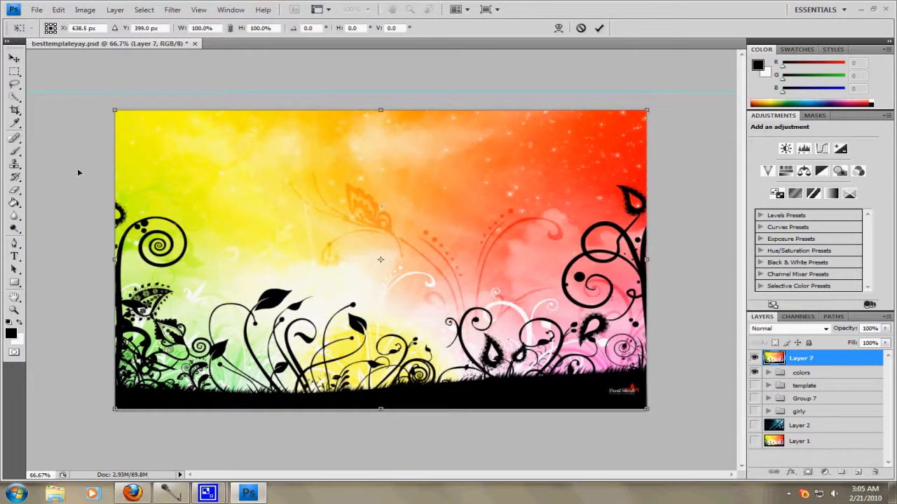
click(14, 59)
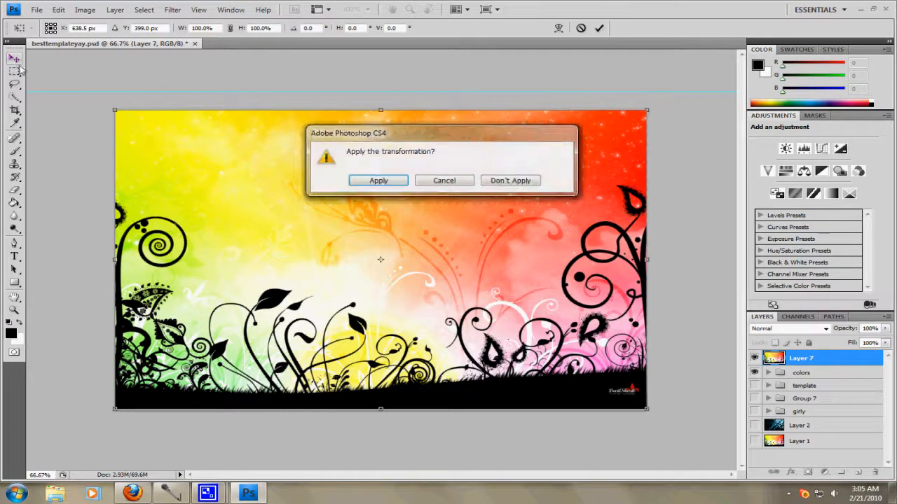
key(Return)
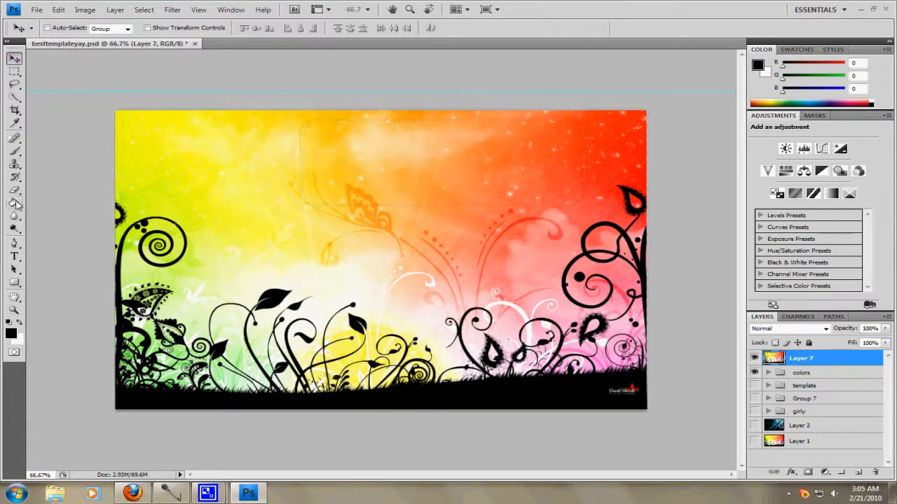
Stretch the floral wallpaper layer to 100.1% width so it reaches the canvas's right edge, and apply the transformation
click(14, 190)
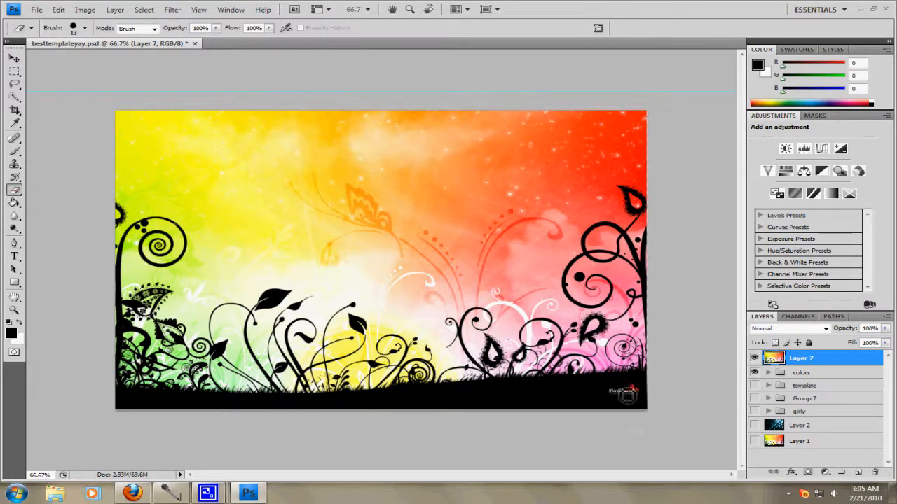
key(ctrl+plus)
key(ctrl+plus)
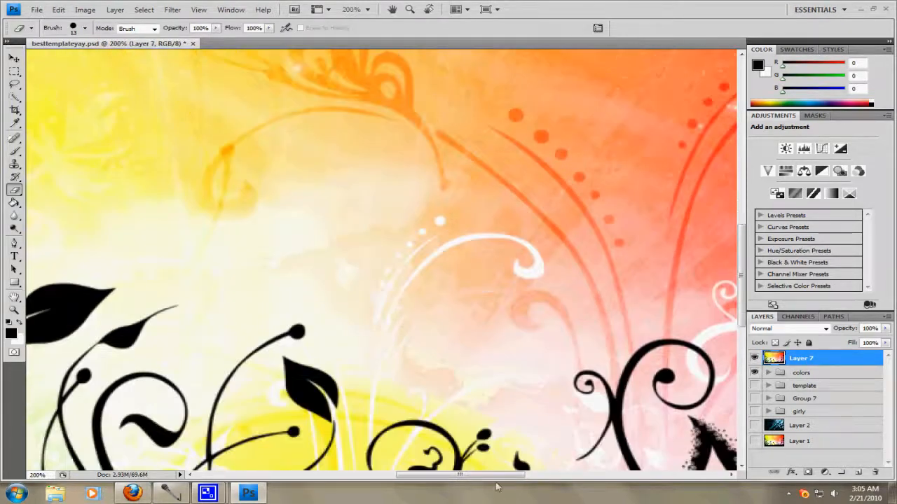
drag(495, 478, 606, 487)
scroll(588, 402, down, 1)
scroll(588, 403, down, 5)
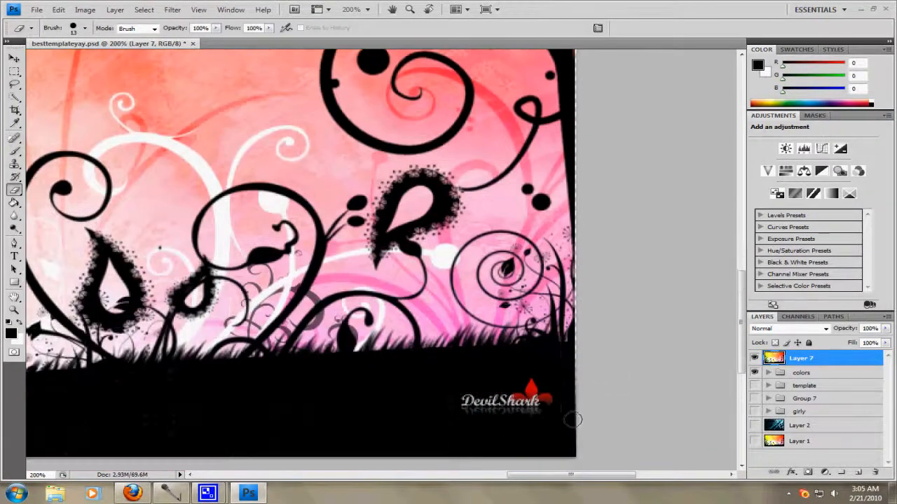
key(ctrl+t)
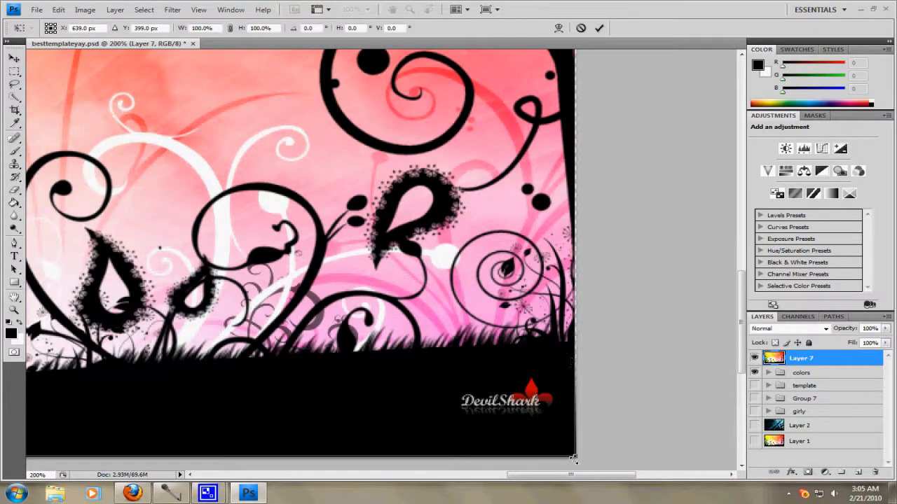
drag(576, 458, 579, 459)
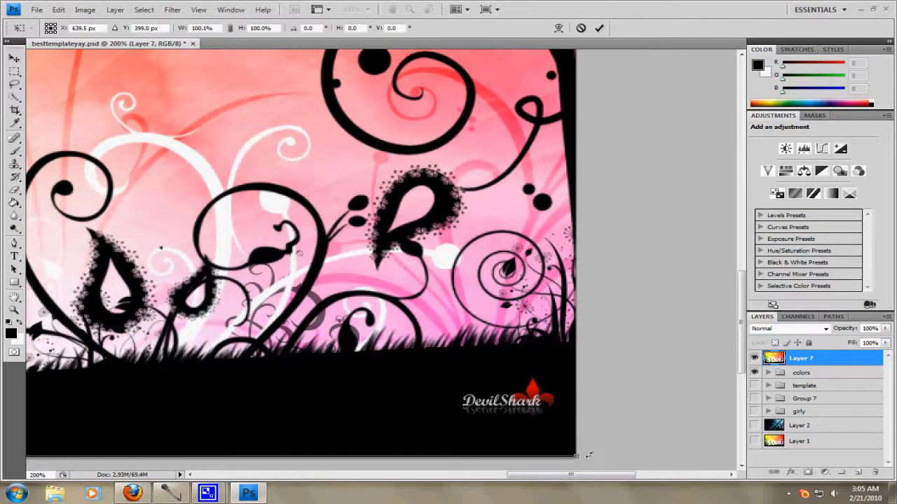
click(14, 56)
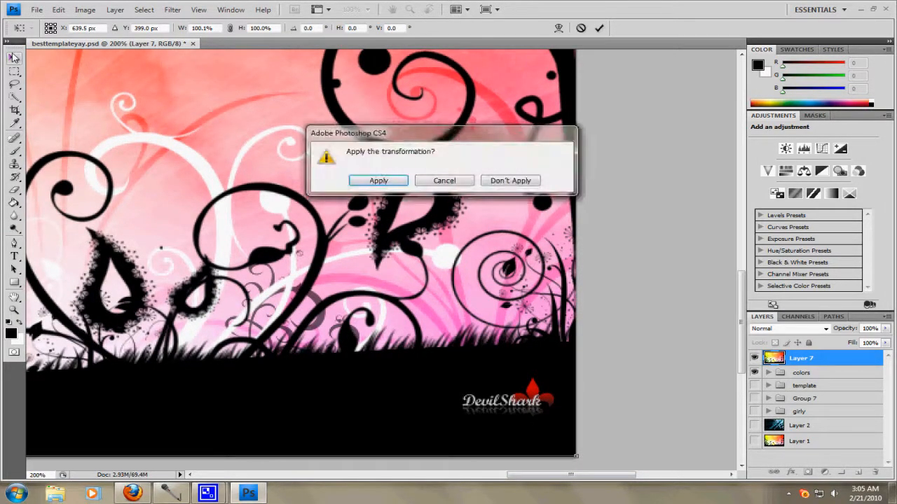
key(Return)
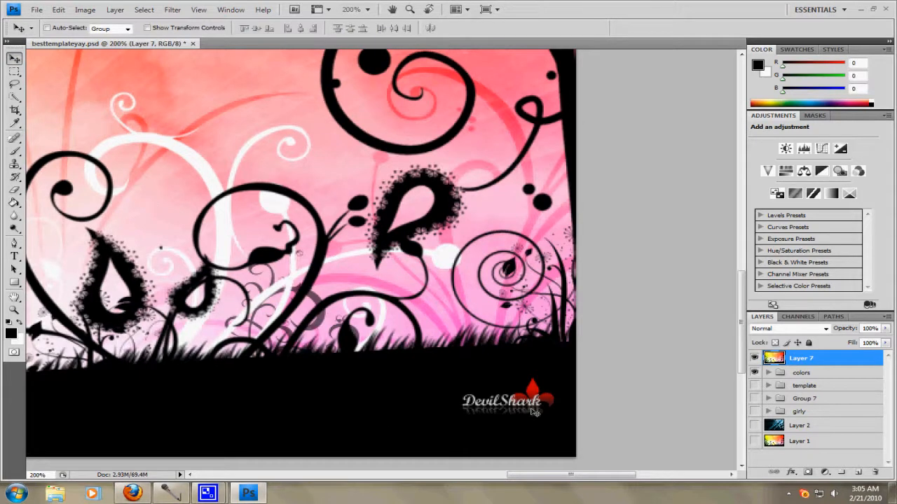
Erase the DevilShark watermark from the floral wallpaper's lower-right corner and fill the hole with black
click(14, 189)
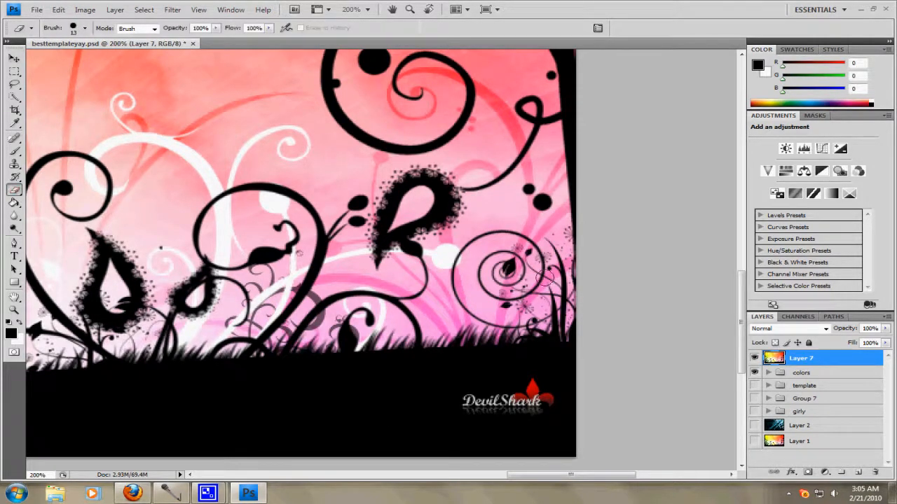
mouse_move(476, 393)
mouse_down()
mouse_move(470, 410)
mouse_move(515, 403)
mouse_move(476, 399)
mouse_move(550, 410)
mouse_move(547, 396)
mouse_move(508, 395)
mouse_move(536, 388)
mouse_move(529, 371)
mouse_move(496, 384)
mouse_move(534, 382)
mouse_move(541, 408)
mouse_up()
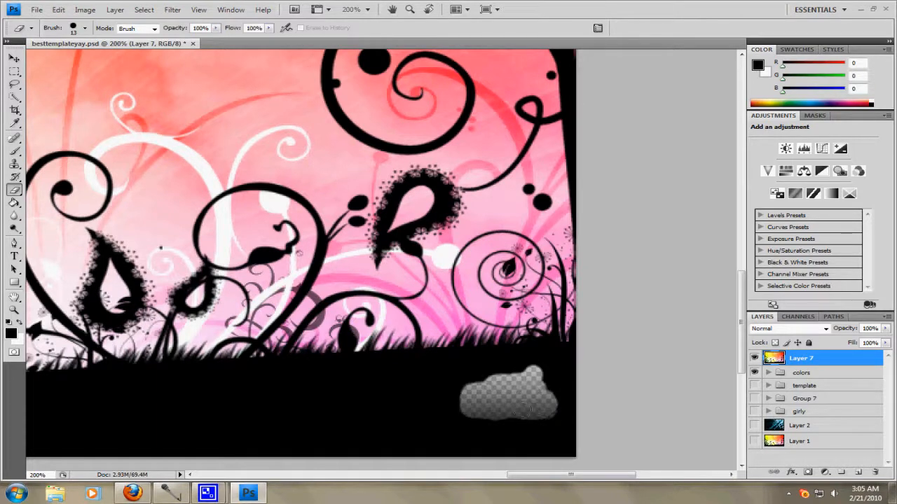
click(15, 213)
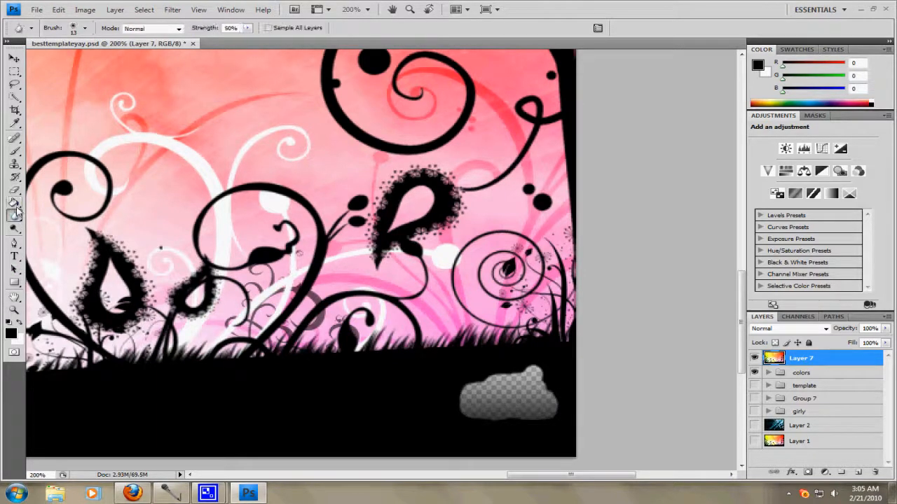
click(14, 203)
click(507, 398)
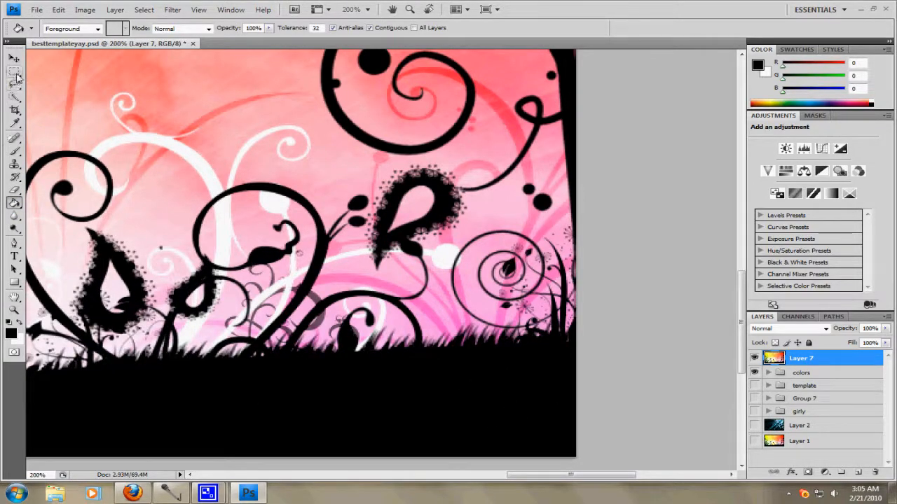
key(ctrl+minus)
key(ctrl+minus)
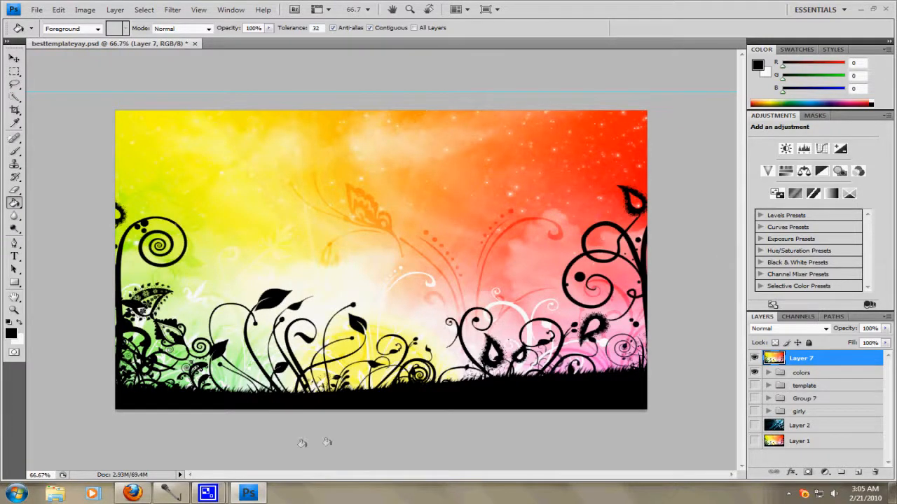
Bring the blue streaks wallpaper from Firefox into the Photoshop document and position it to cover the whole canvas
click(135, 494)
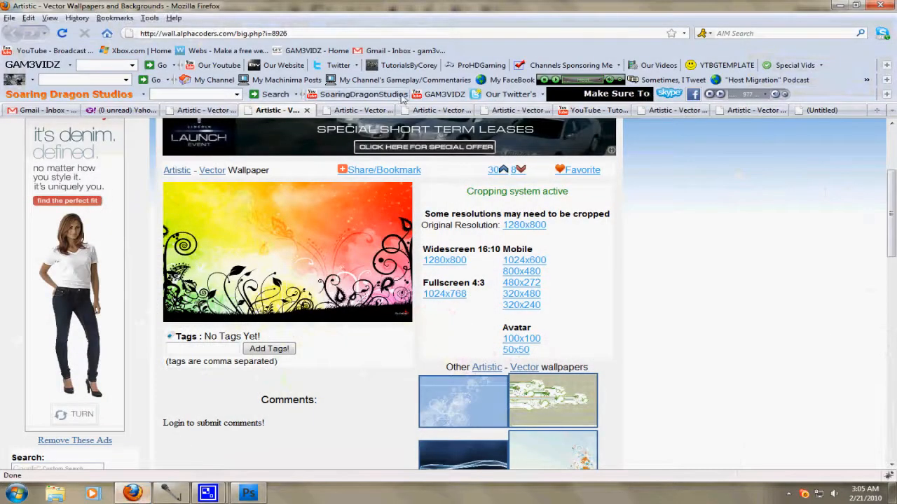
click(355, 110)
drag(315, 314, 374, 269)
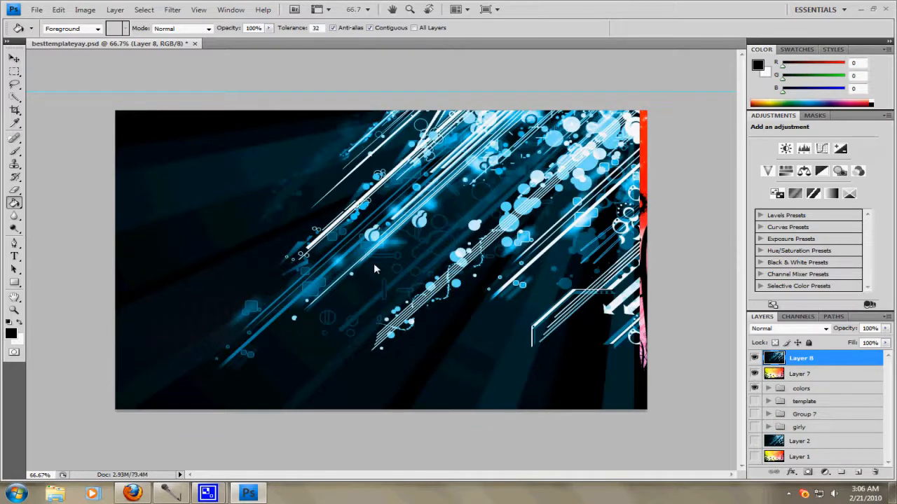
drag(422, 220, 431, 257)
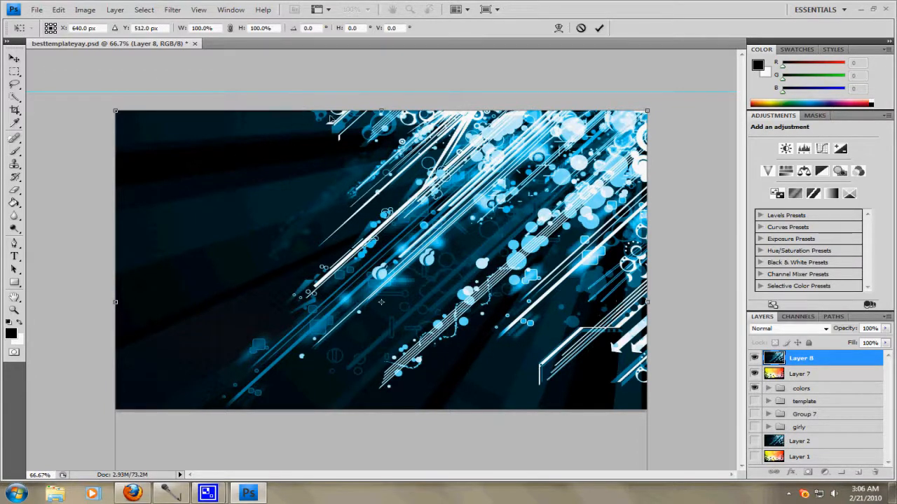
click(20, 61)
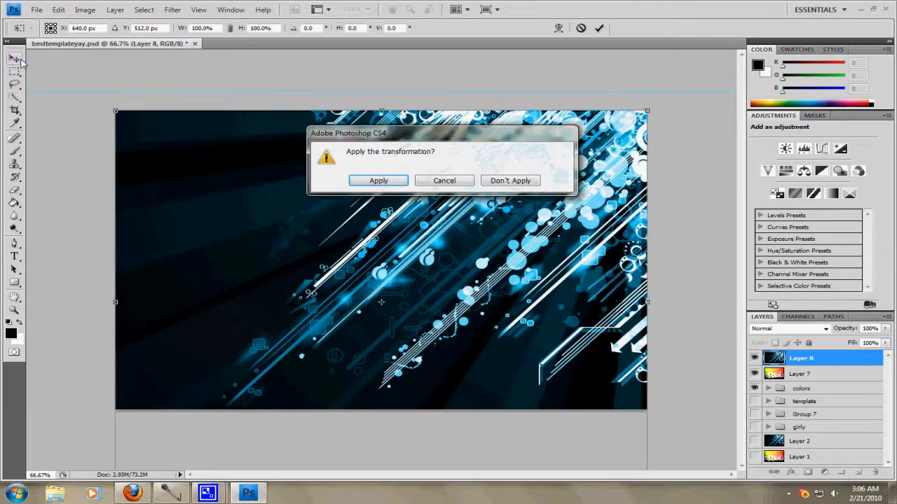
key(Return)
Expand the colors group and move Layer 7 and Layer 8 below outline copy 10, with Layer 8 above Layer 7
click(769, 389)
scroll(796, 398, down, 3)
scroll(807, 401, up, 3)
drag(813, 375, 834, 445)
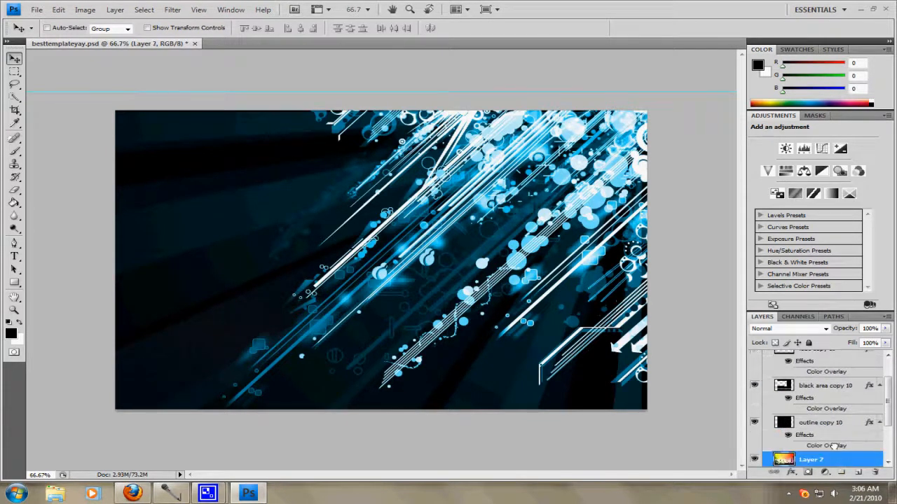
scroll(803, 385, up, 3)
drag(811, 359, 843, 449)
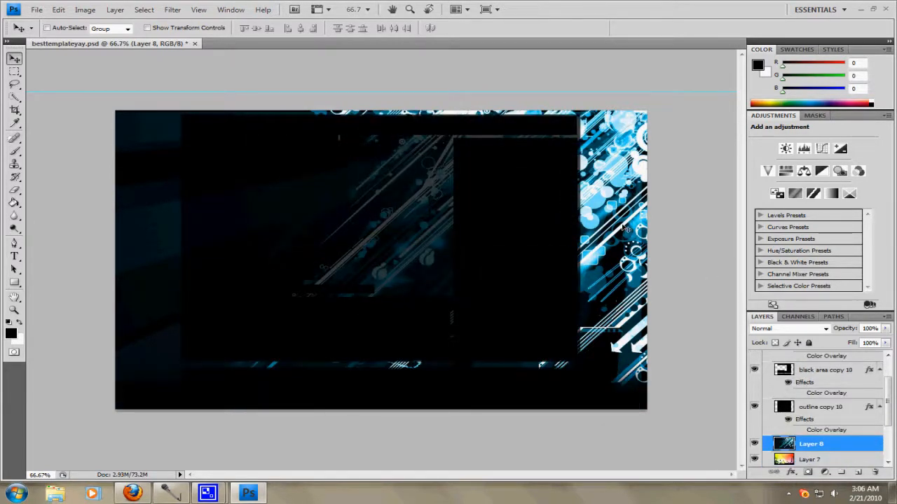
Set Layer 8's blend mode to Linear Burn in its layer style options
double_click(846, 443)
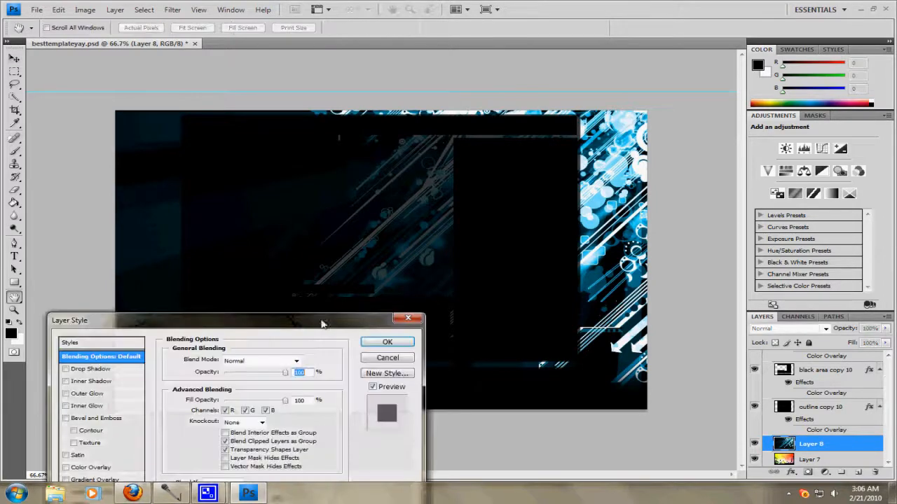
click(259, 361)
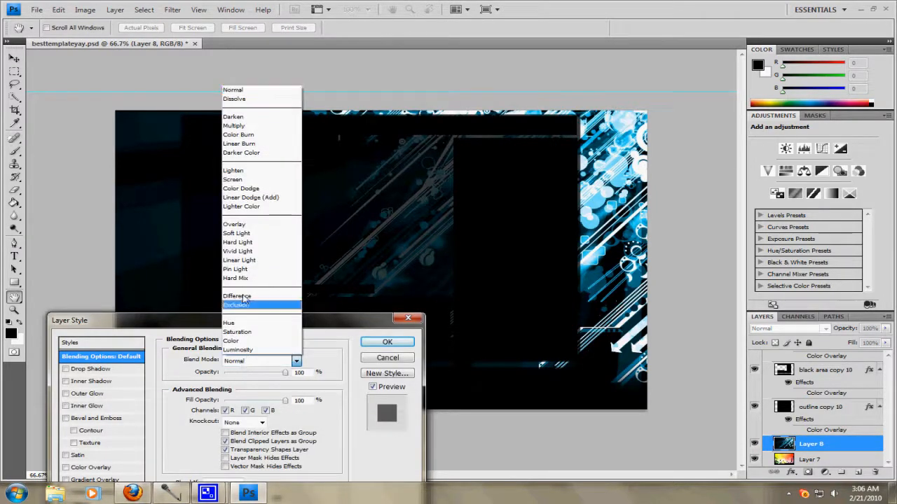
click(256, 147)
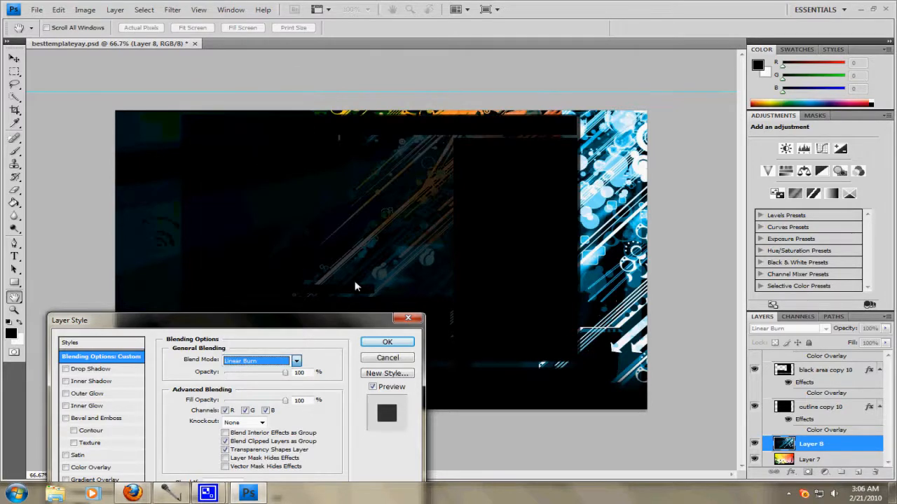
click(392, 342)
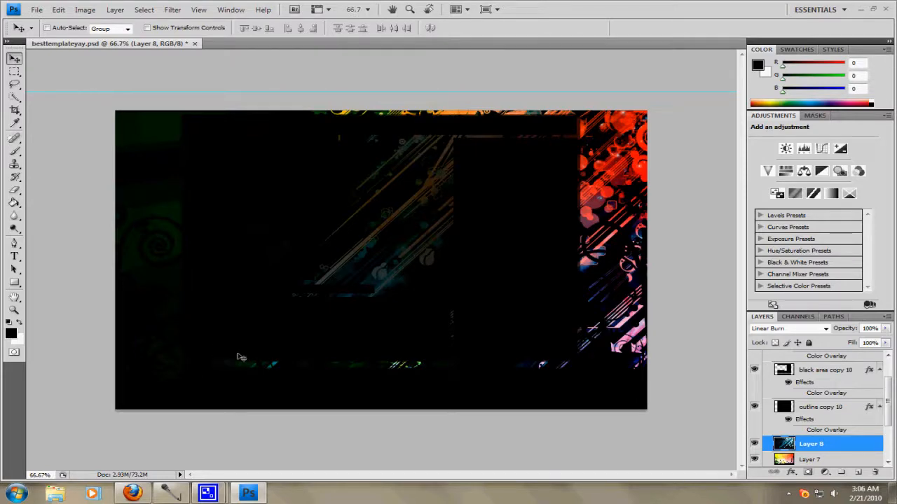
Bring the plain blue wallpaper from Firefox into Photoshop over the canvas and place its layer between black area copy 10 and outline copy 10
mouse_move(134, 495)
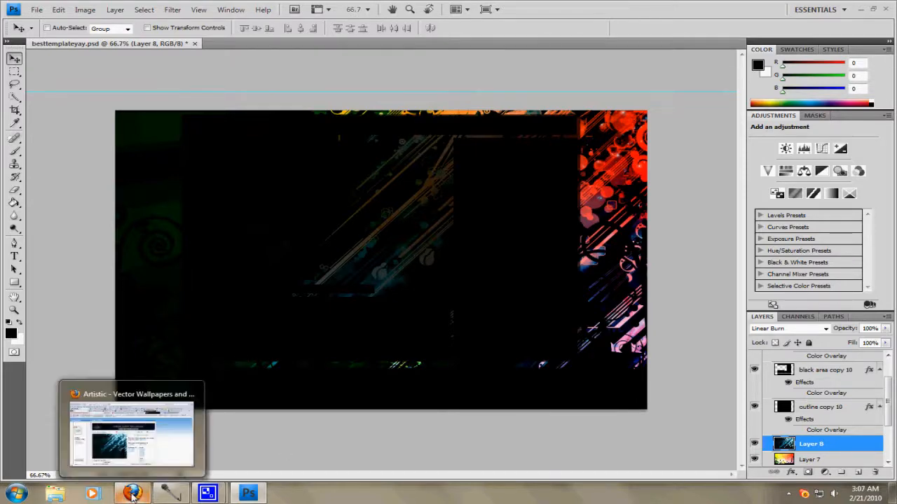
click(133, 494)
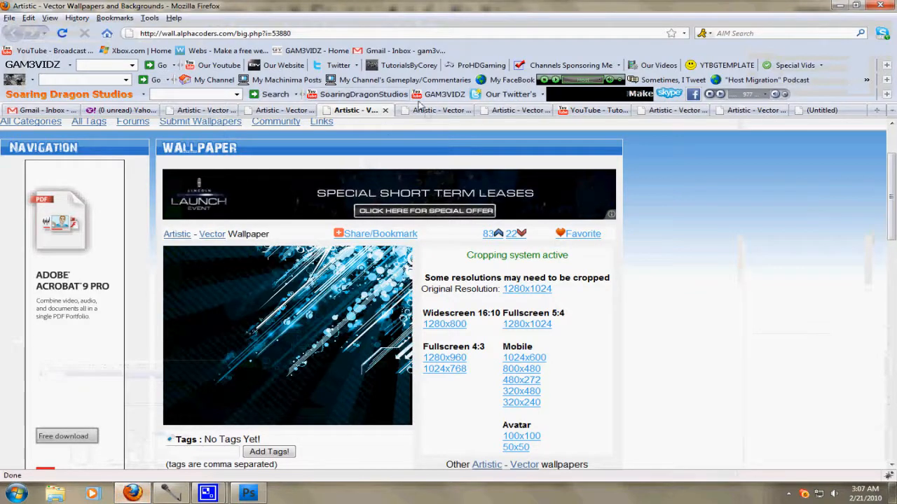
mouse_move(388, 234)
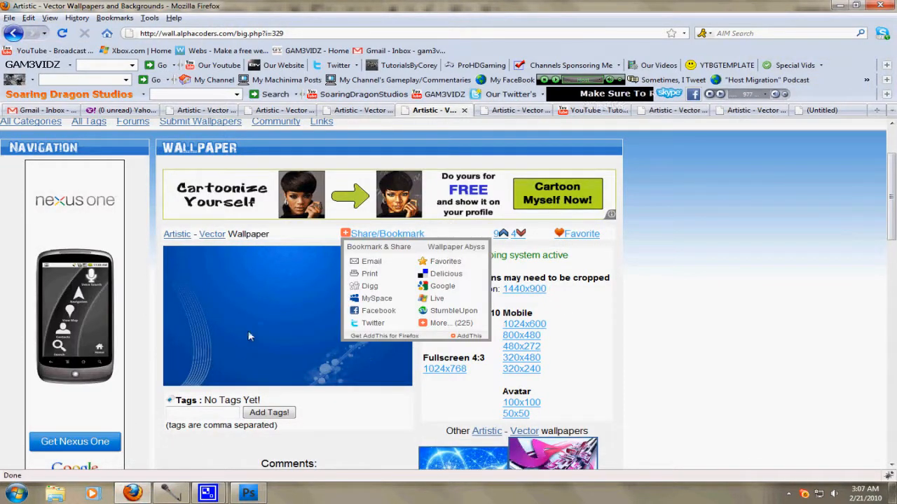
click(248, 494)
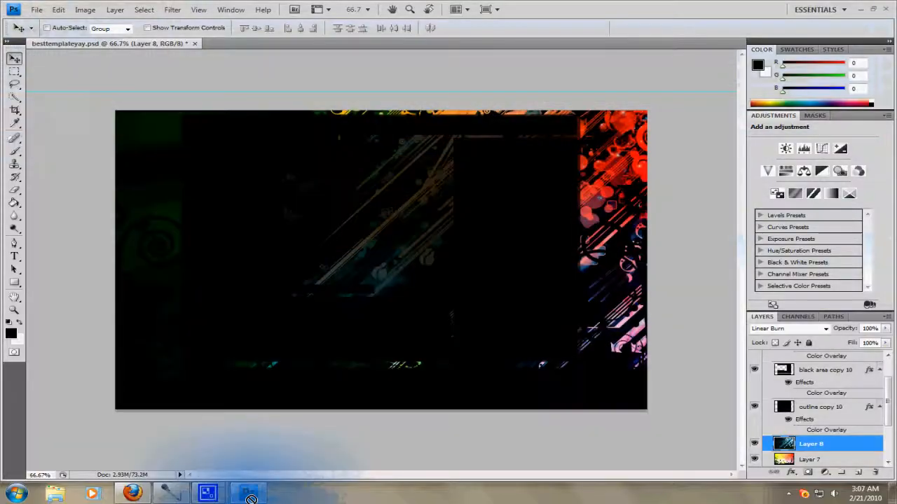
drag(367, 258, 403, 291)
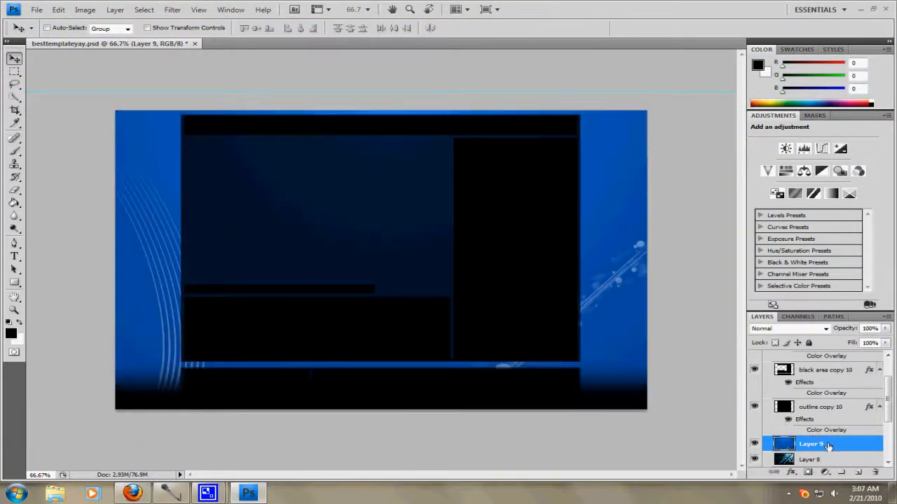
drag(828, 447, 833, 411)
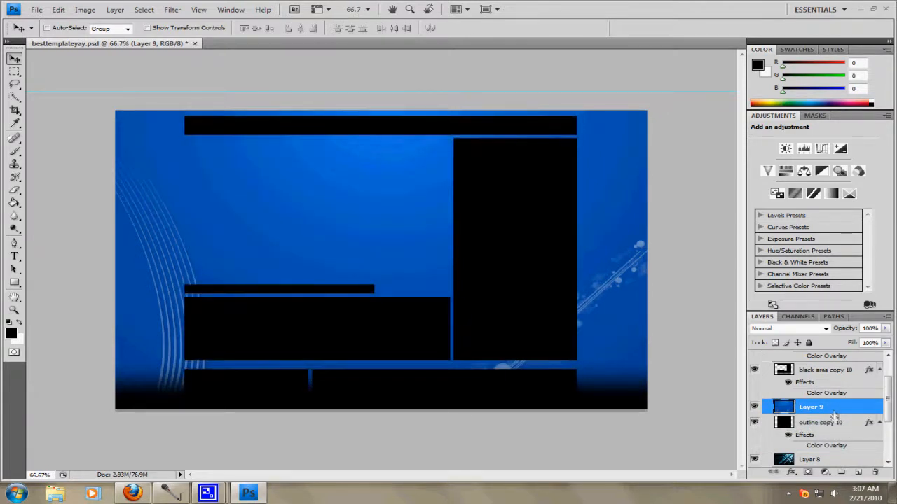
Create a clipping mask that clips Layer 9 to outline copy 10
right_click(834, 410)
click(806, 278)
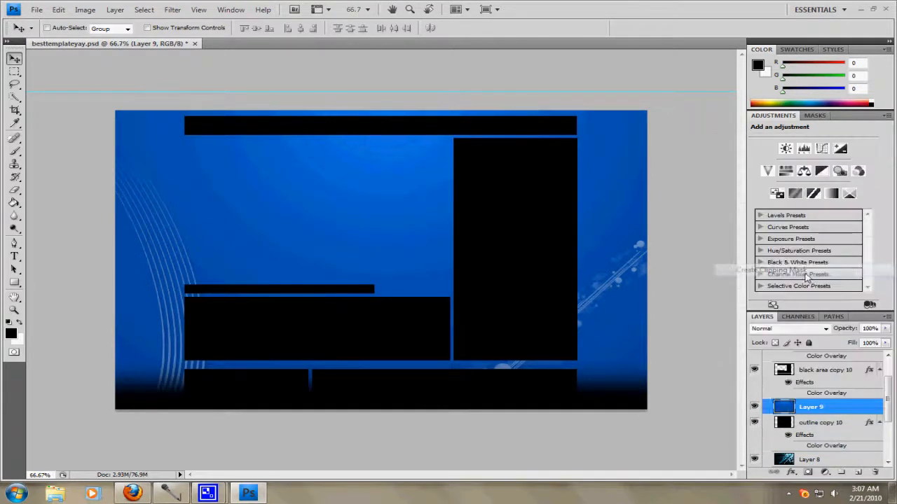
double_click(835, 412)
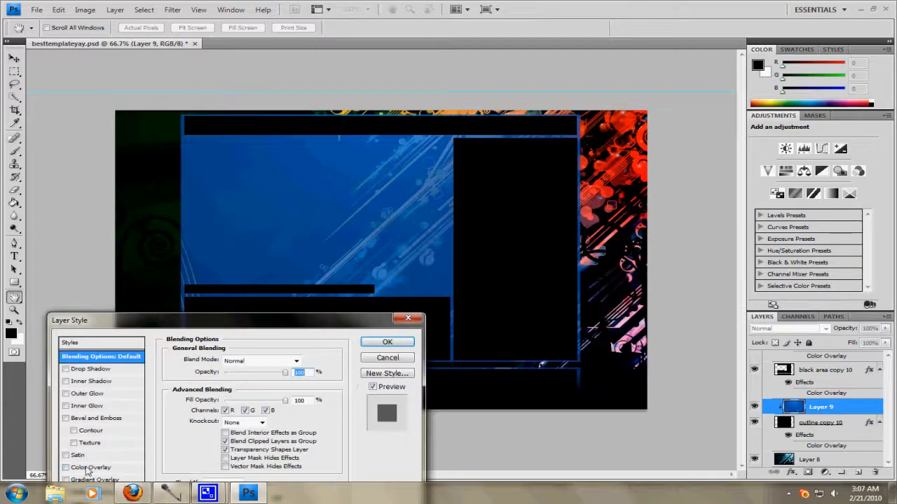
click(90, 467)
click(302, 361)
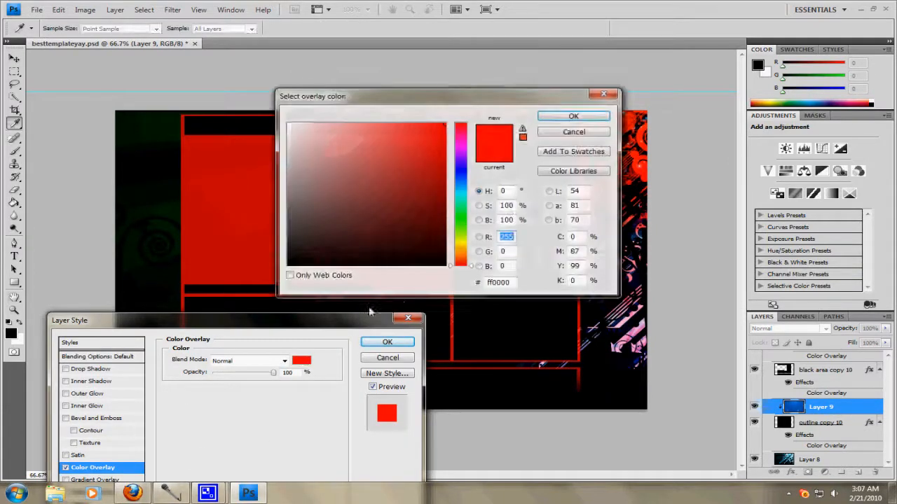
drag(508, 284, 472, 284)
key(BackSpace)
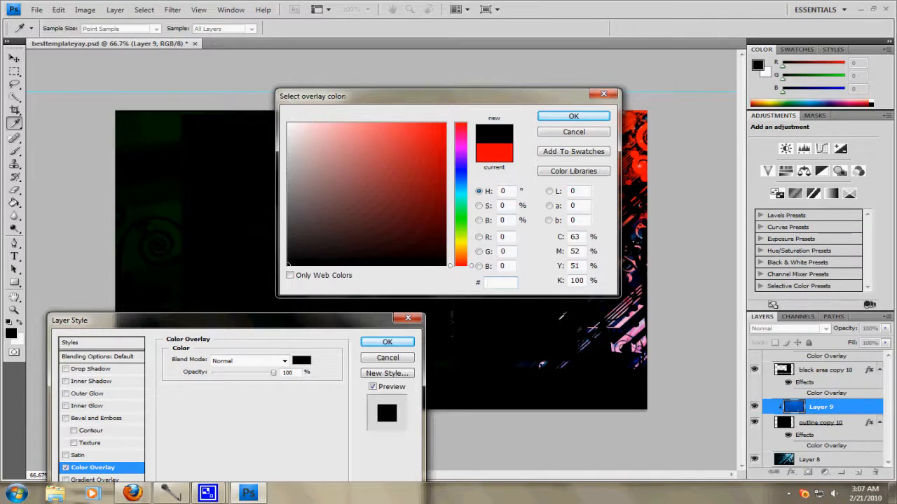
click(586, 133)
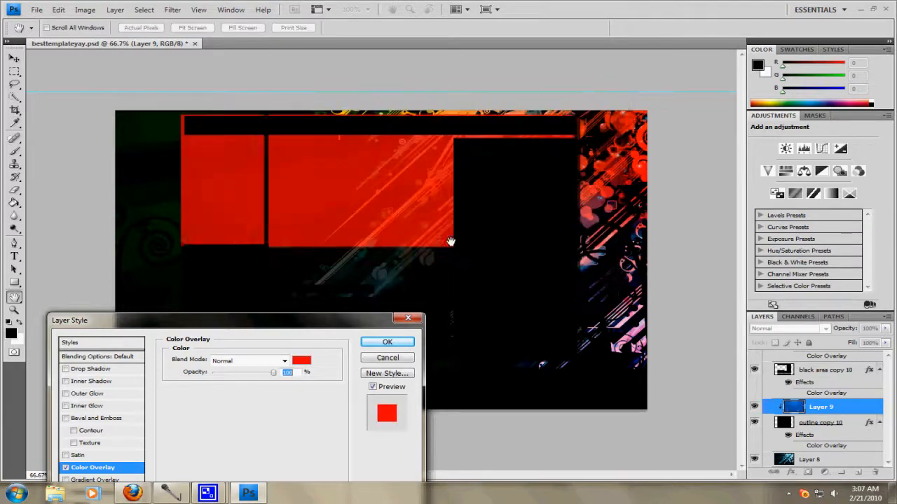
click(387, 358)
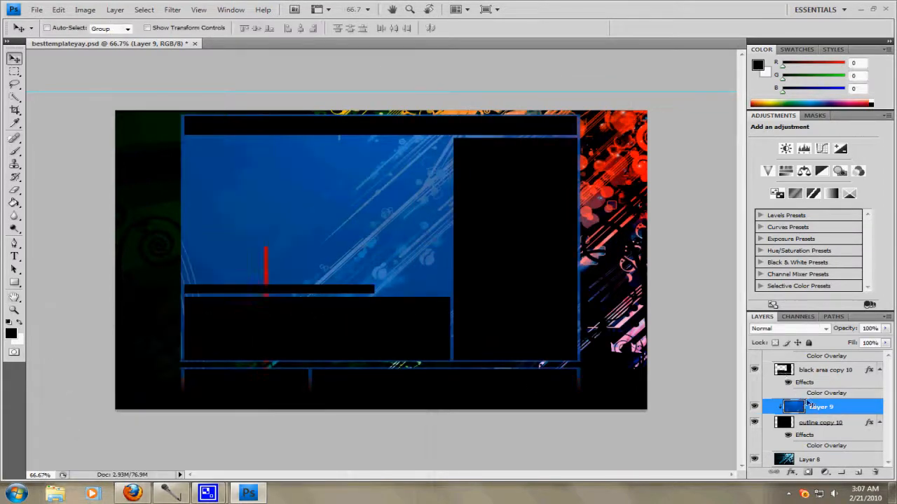
Copy the hex code of Layer 4's Color Overlay colour inside Group 7, cancel its style dialogs and collapse the group
scroll(799, 449, down, 2)
click(768, 425)
scroll(781, 429, down, 2)
scroll(781, 429, down, 2)
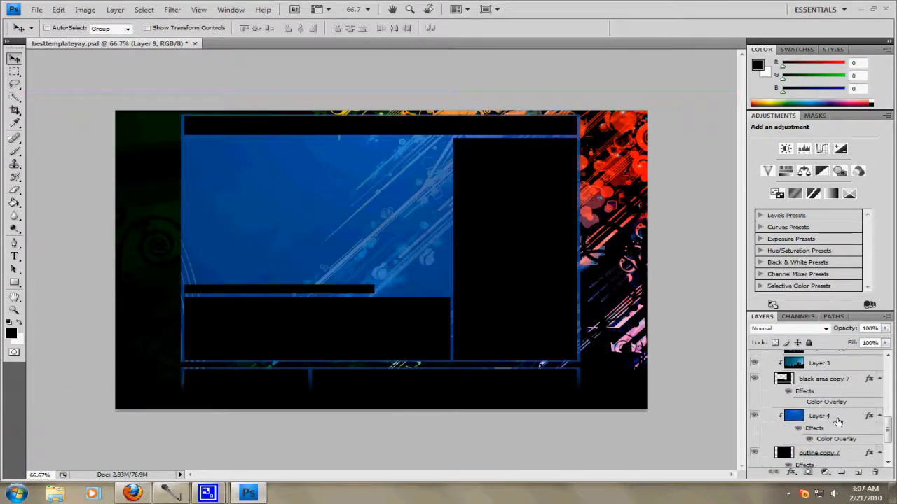
double_click(840, 420)
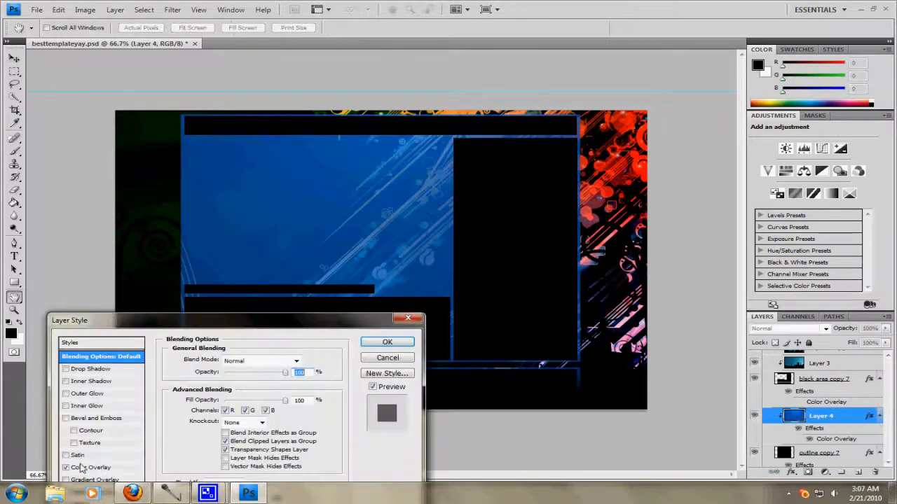
click(90, 467)
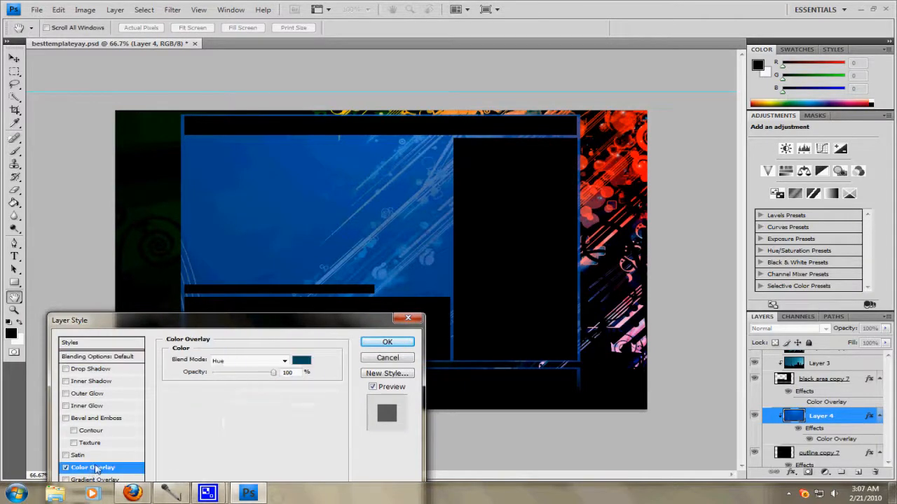
click(302, 361)
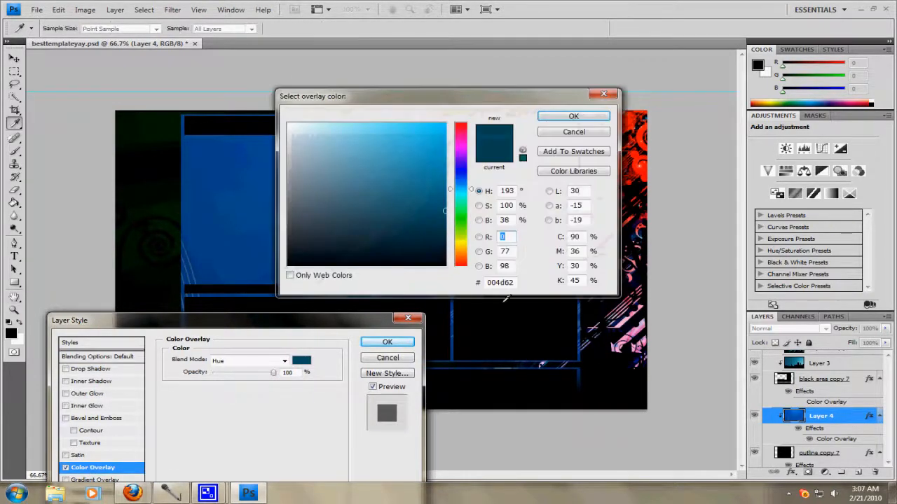
drag(515, 284, 487, 278)
right_click(488, 278)
click(519, 316)
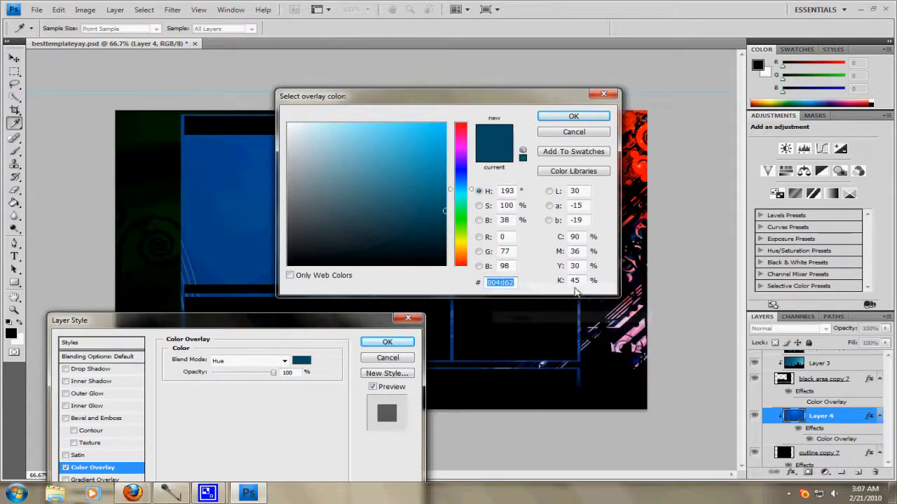
click(600, 132)
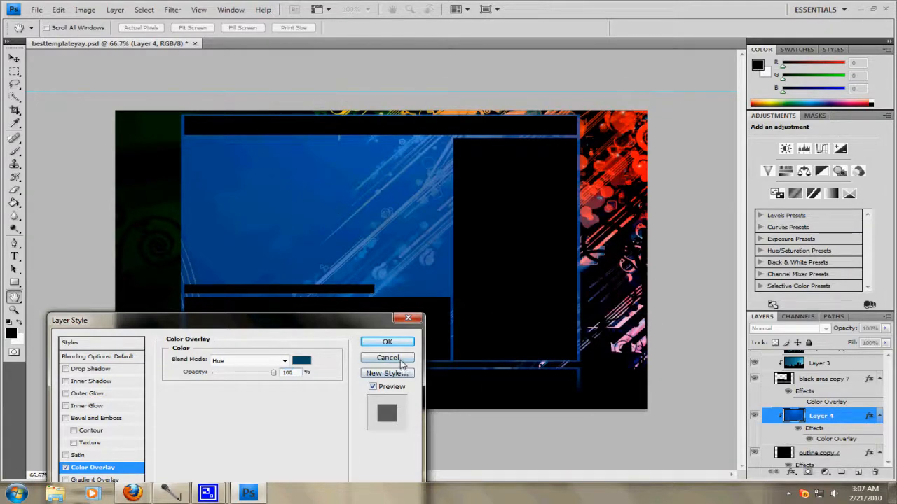
click(387, 358)
scroll(775, 394, up, 5)
scroll(775, 395, up, 3)
click(771, 418)
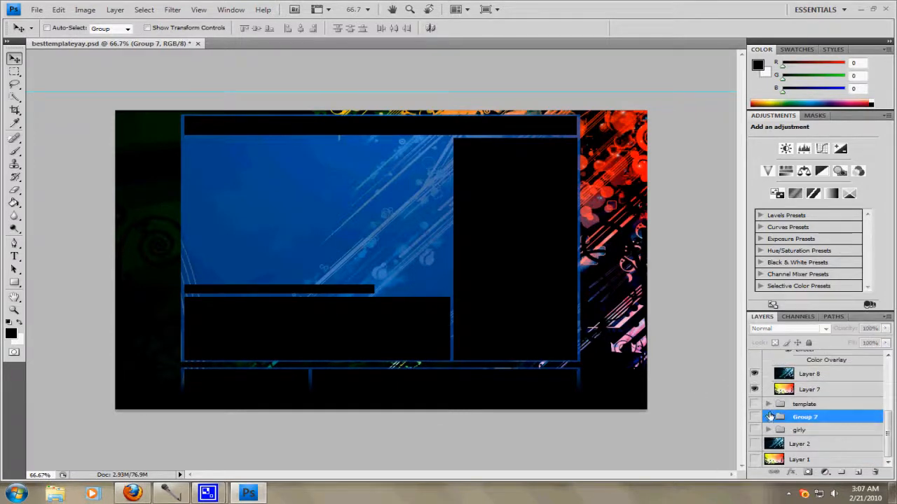
Add a Color Overlay to Layer 9 with colour 004d62 and the blend mode Hue
scroll(777, 413, up, 5)
click(836, 400)
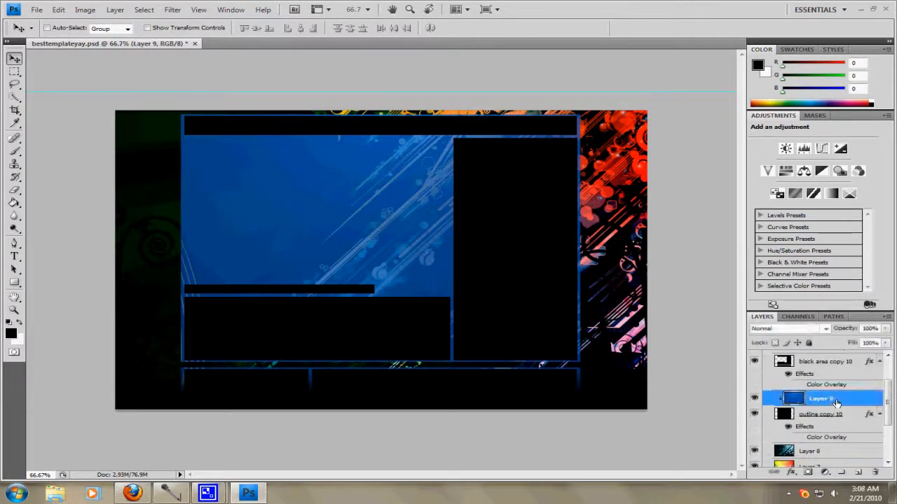
right_click(836, 400)
click(805, 147)
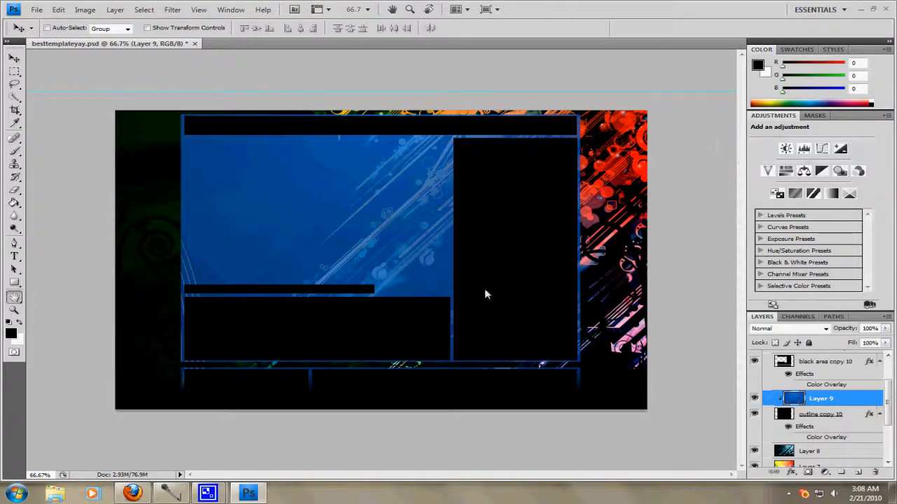
click(105, 465)
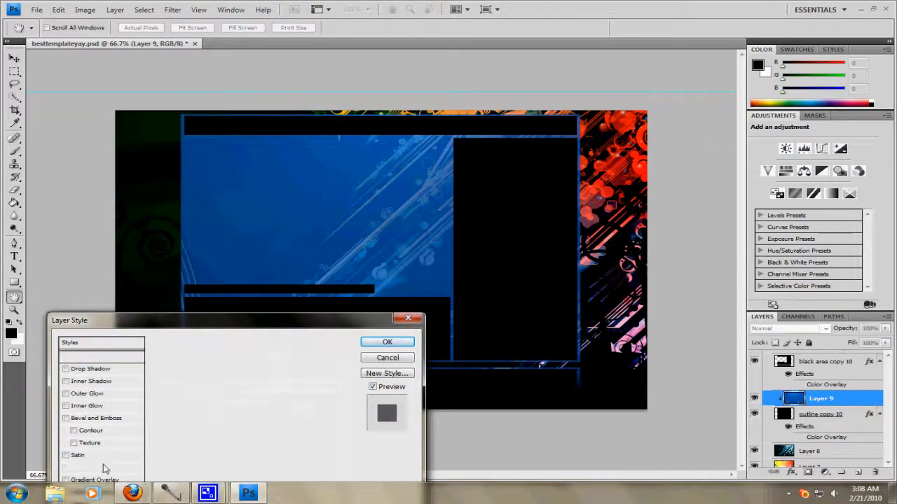
click(305, 360)
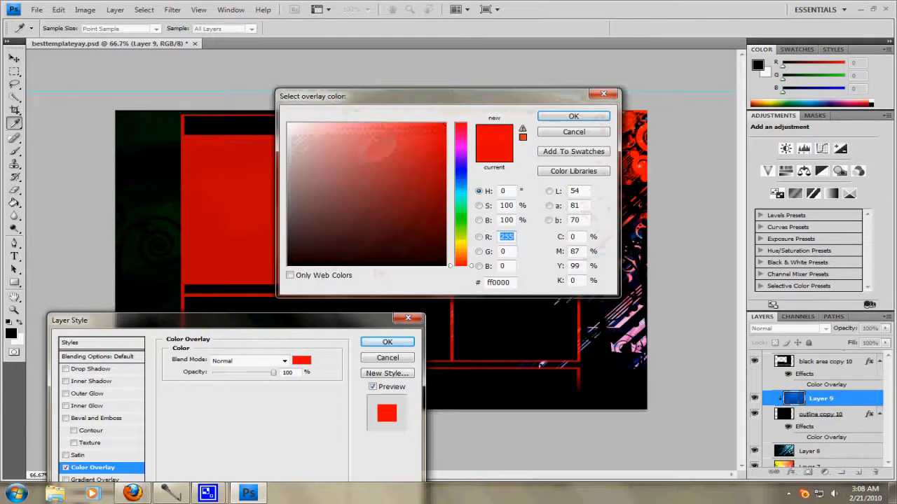
double_click(506, 283)
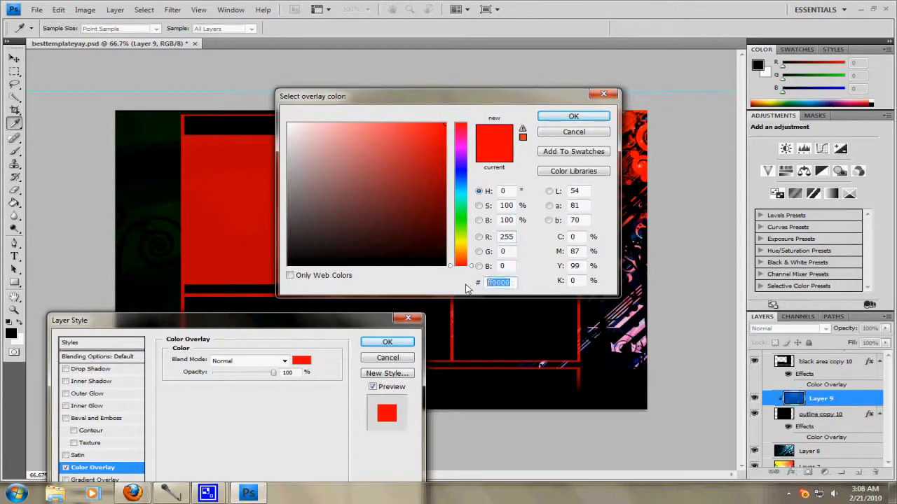
text(004d62)
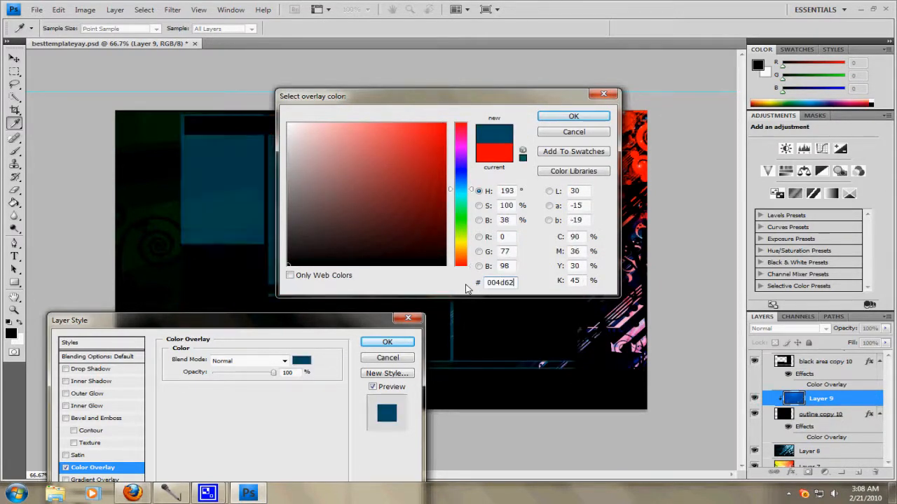
click(573, 116)
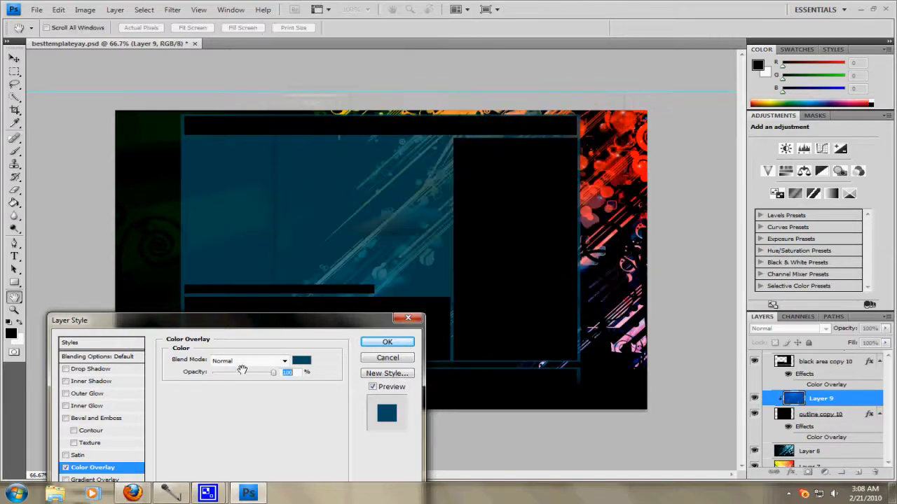
click(247, 361)
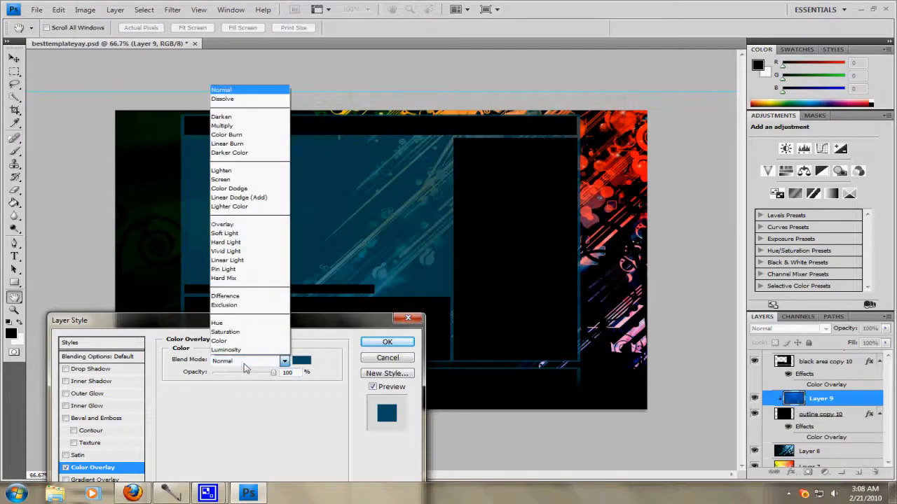
click(246, 324)
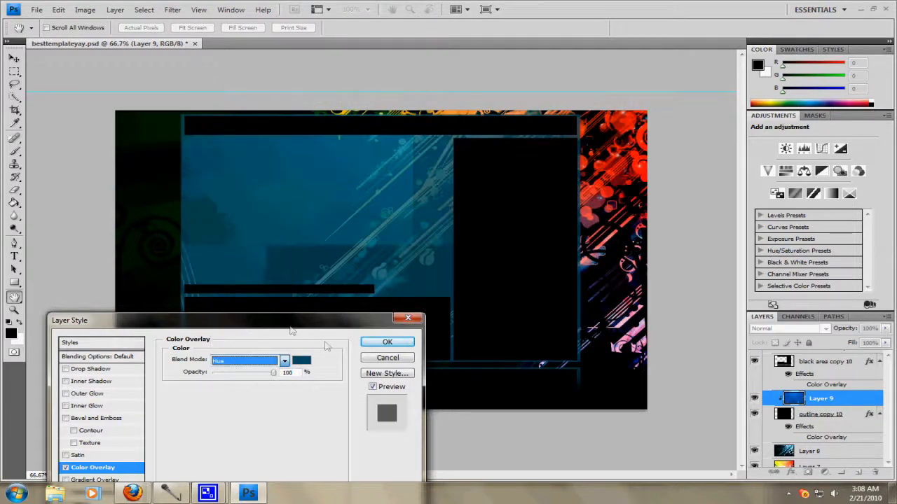
click(387, 343)
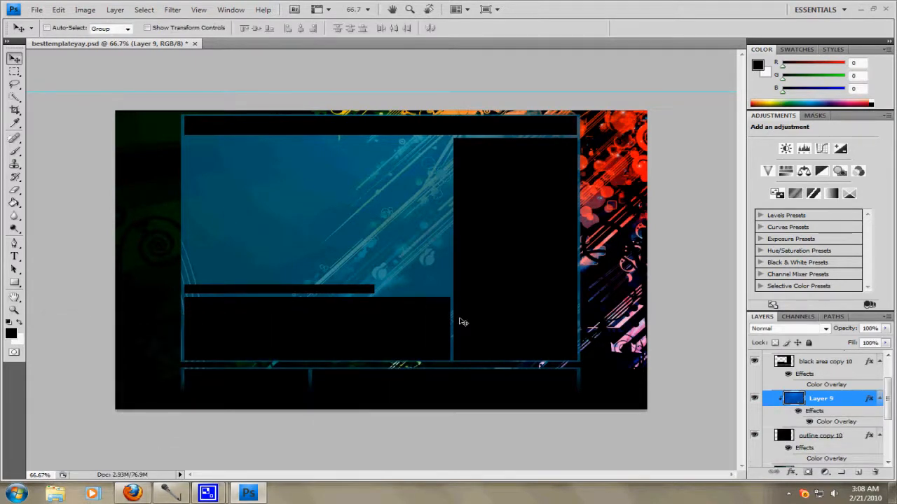
Bring the city skyline wallpaper from Firefox into the Photoshop document and align its lower edge with the bottom of the canvas
click(132, 494)
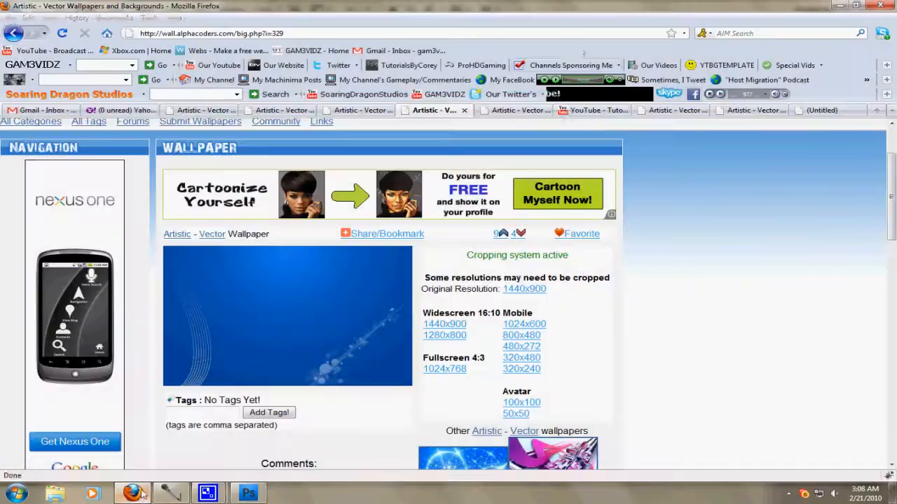
click(516, 113)
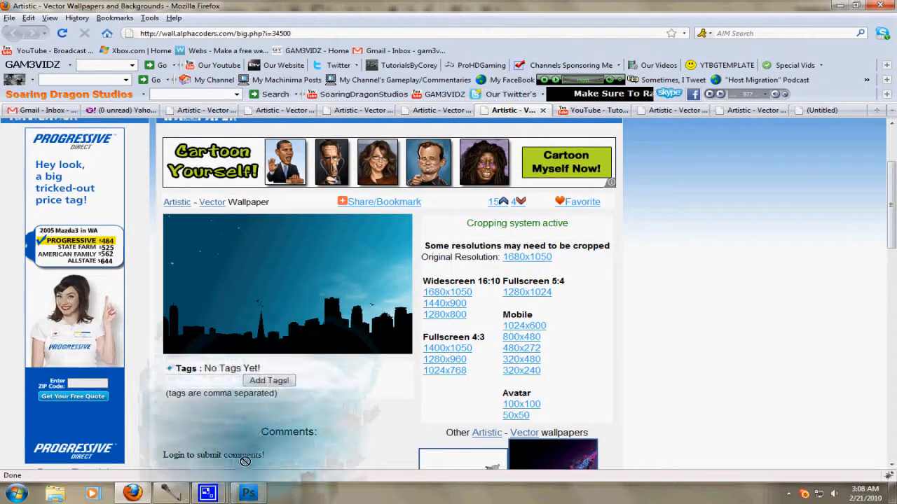
click(248, 493)
drag(362, 258, 364, 260)
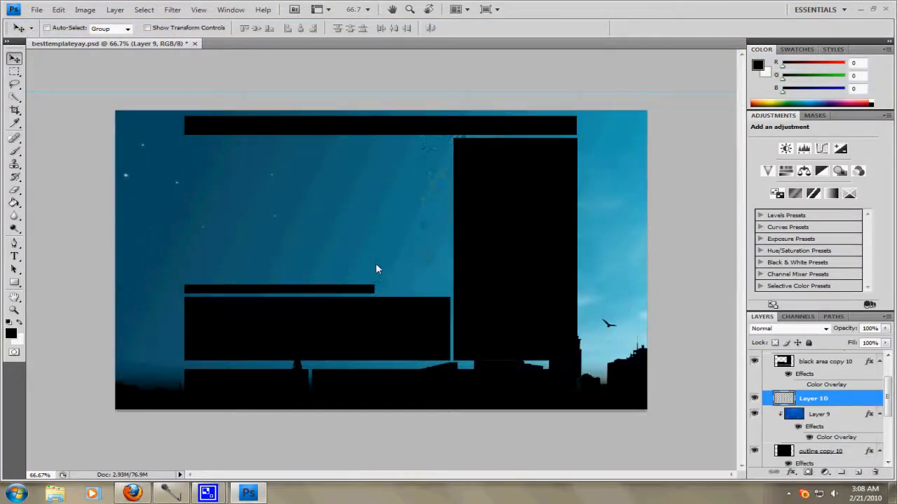
key(ctrl+t)
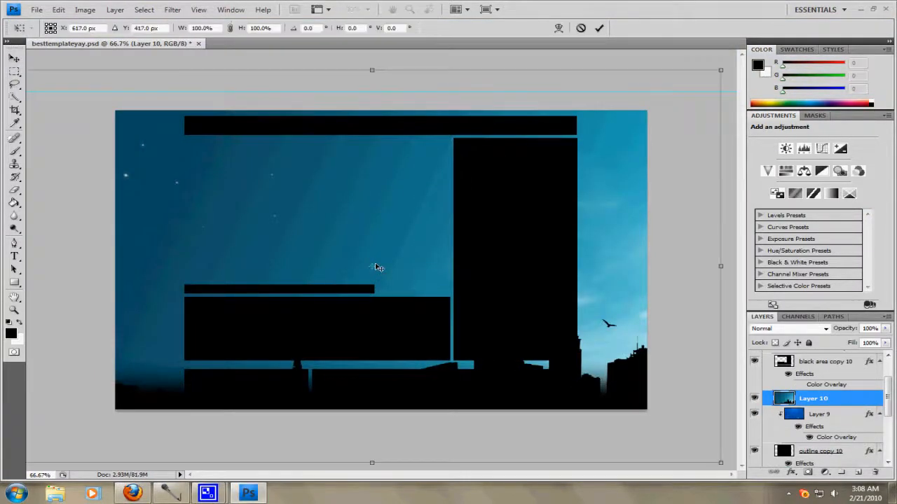
drag(384, 402, 382, 353)
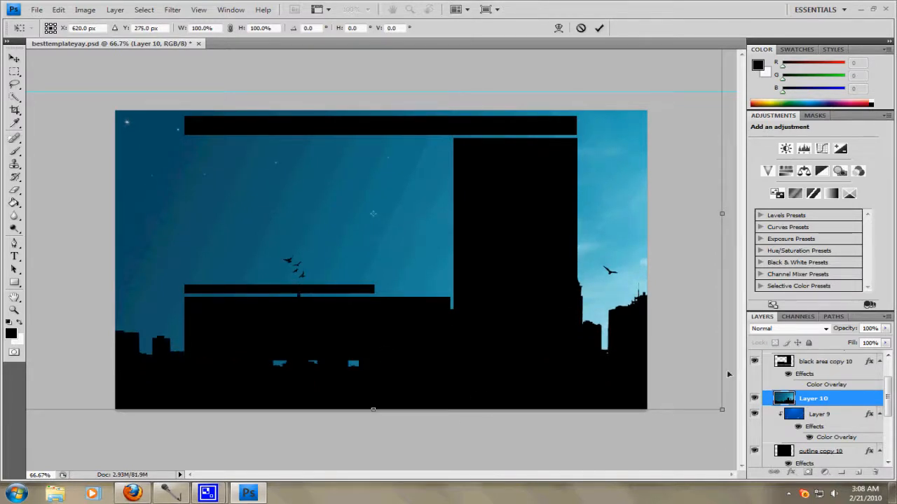
click(17, 60)
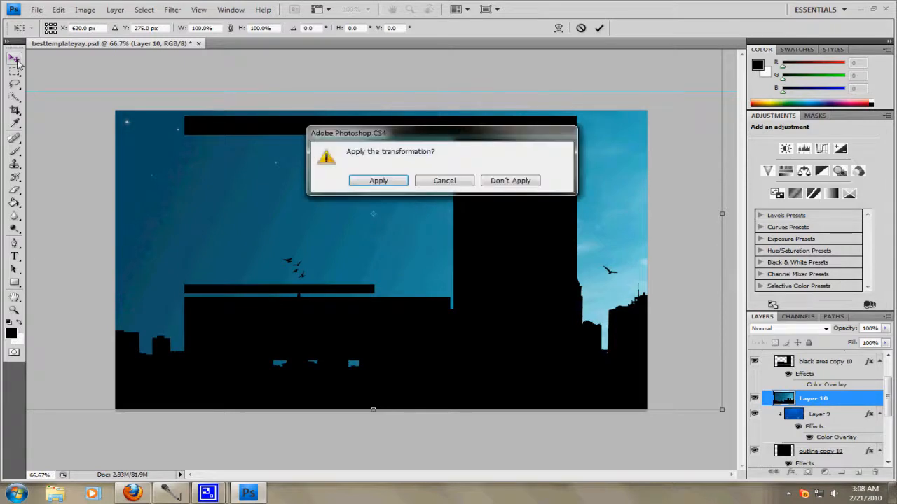
key(Return)
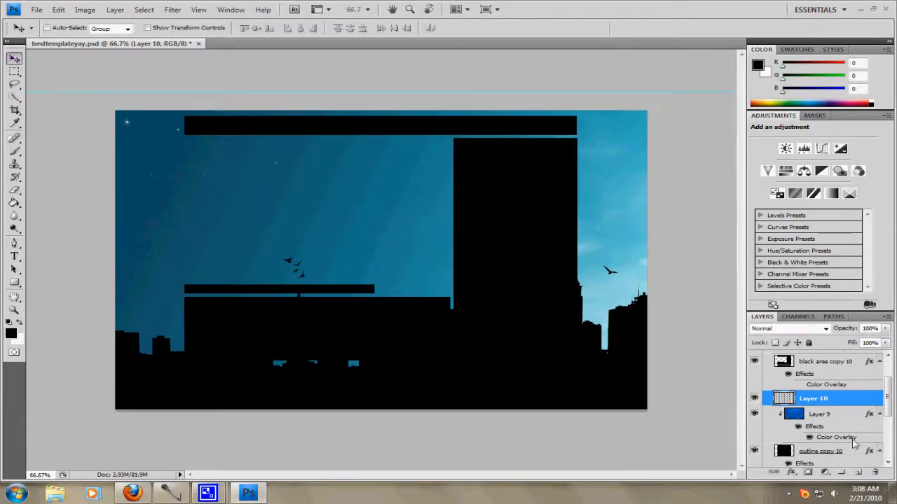
Move the skyline's Layer 10 above black area copy 10 and clip it to that layer with a clipping mask
right_click(832, 399)
click(791, 258)
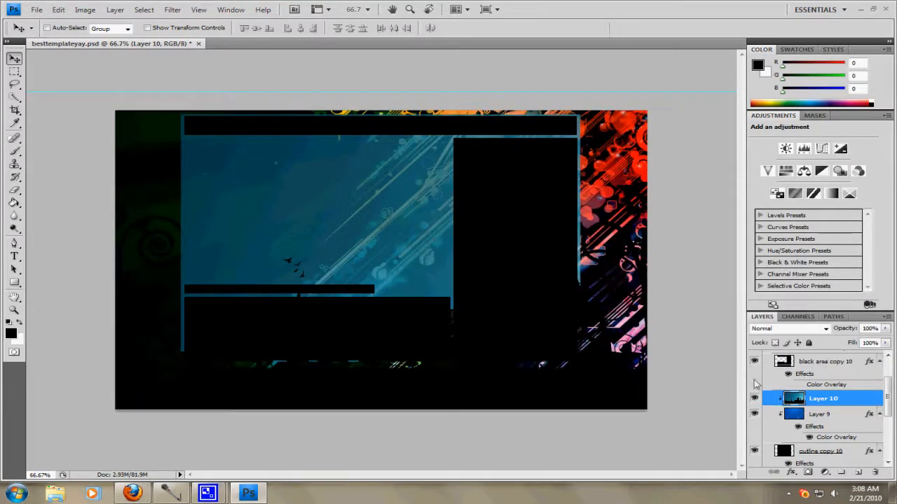
drag(823, 400, 823, 358)
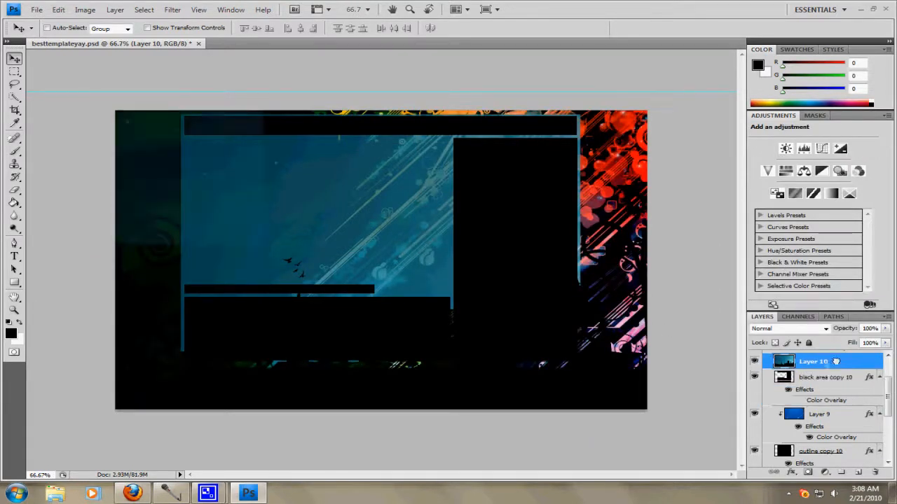
right_click(828, 371)
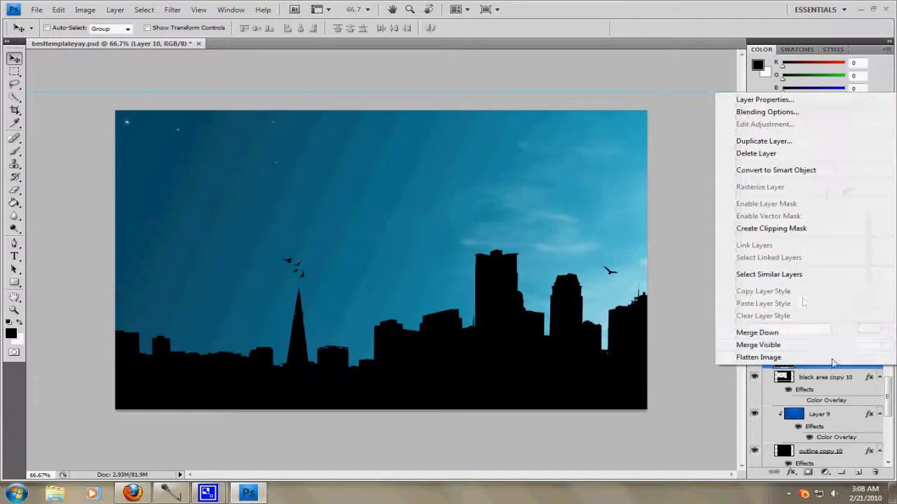
click(770, 228)
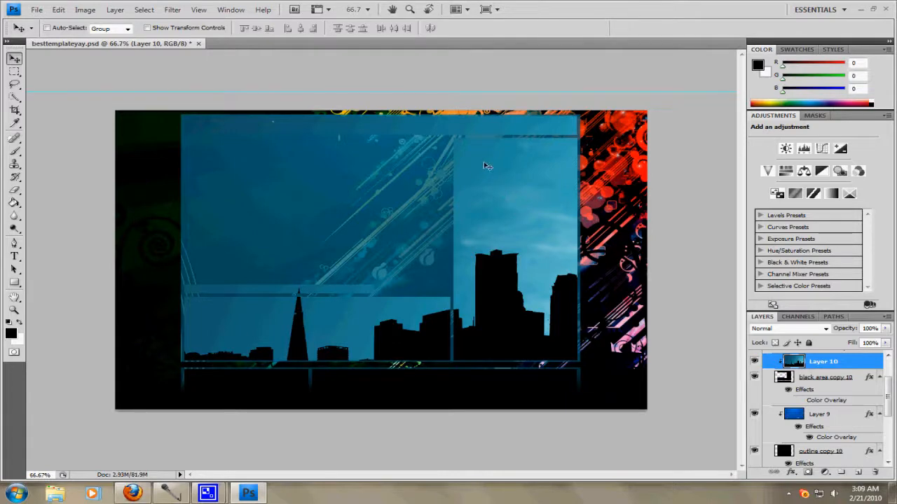
Bring the blue light-streak vector wallpaper from Firefox into the Photoshop document and align its upper edge with the top of the canvas
click(134, 494)
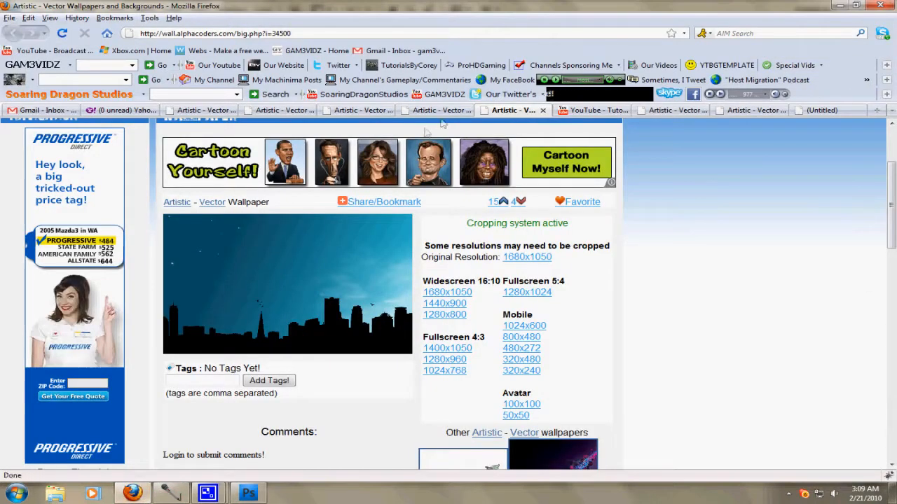
click(378, 111)
drag(334, 325, 386, 274)
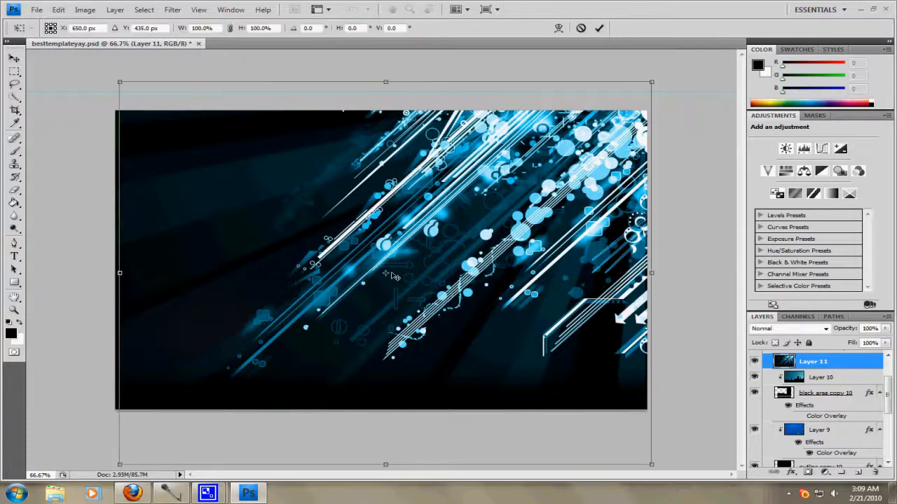
drag(494, 179, 491, 205)
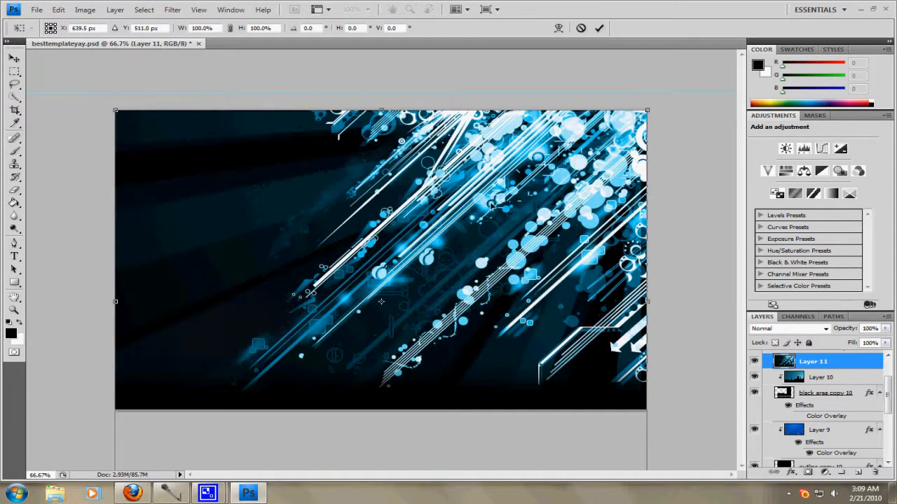
click(17, 58)
key(Return)
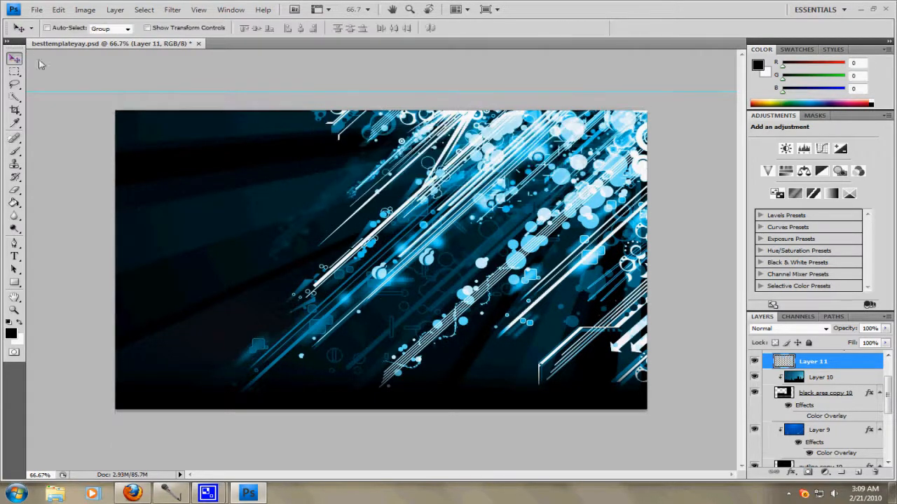
Clip Layer 11 to black area copy 10 with a clipping mask and set its blend mode to Darken
right_click(829, 360)
click(767, 218)
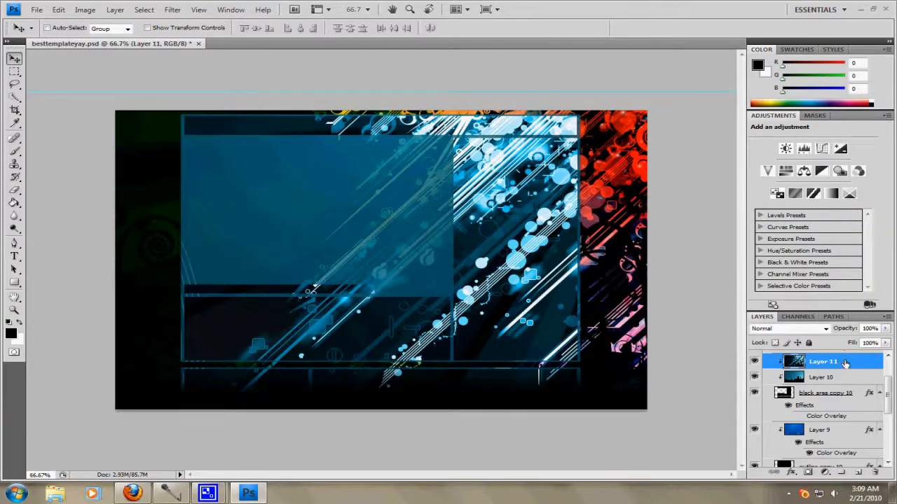
double_click(845, 363)
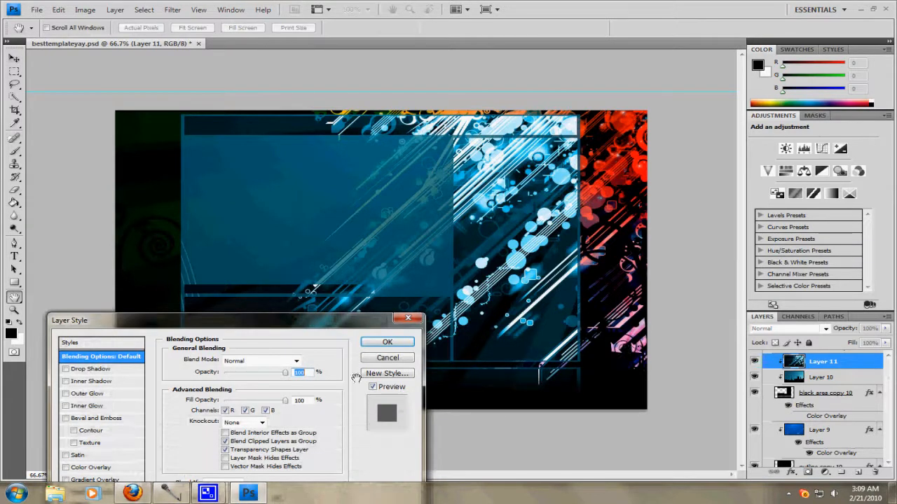
click(262, 360)
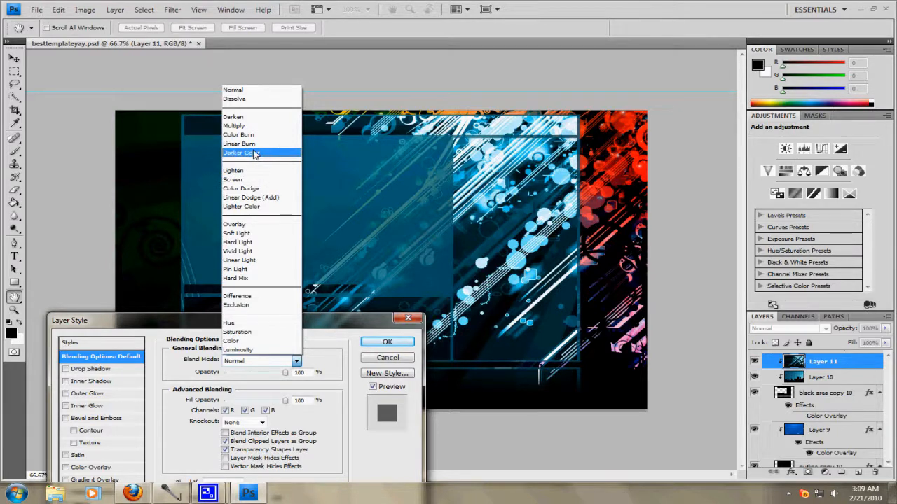
click(255, 115)
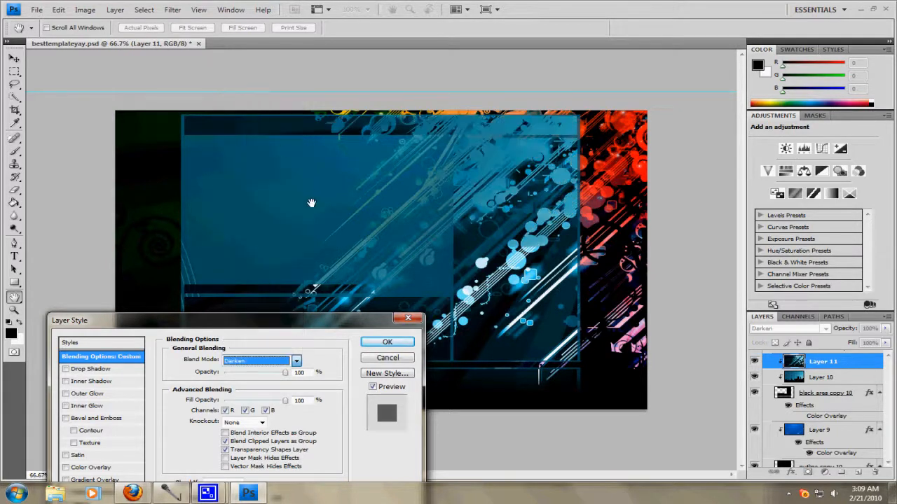
click(382, 342)
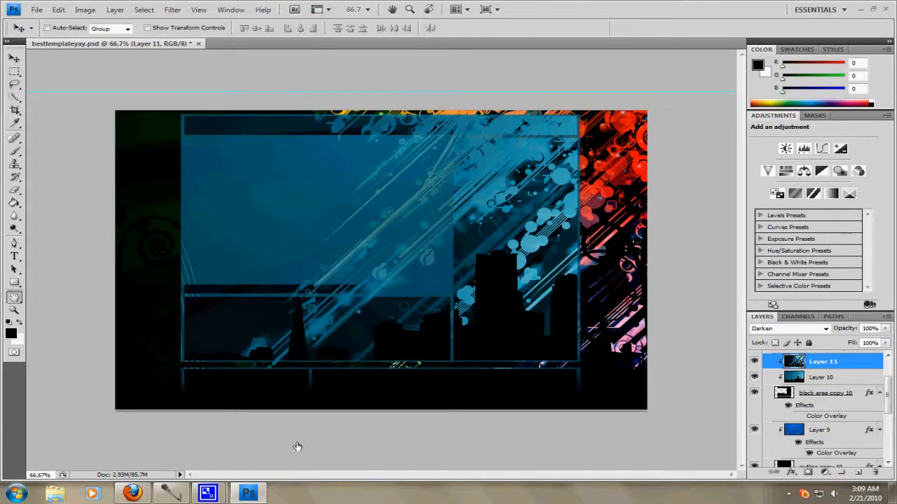
Try a Color Overlay on Layer 11 with colour ff00d8 and the blend mode Hue, and discard it
click(94, 468)
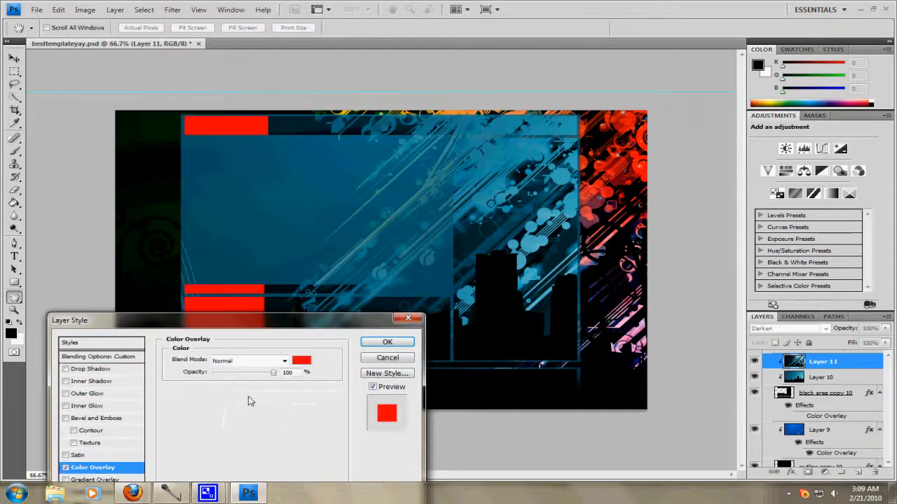
click(256, 363)
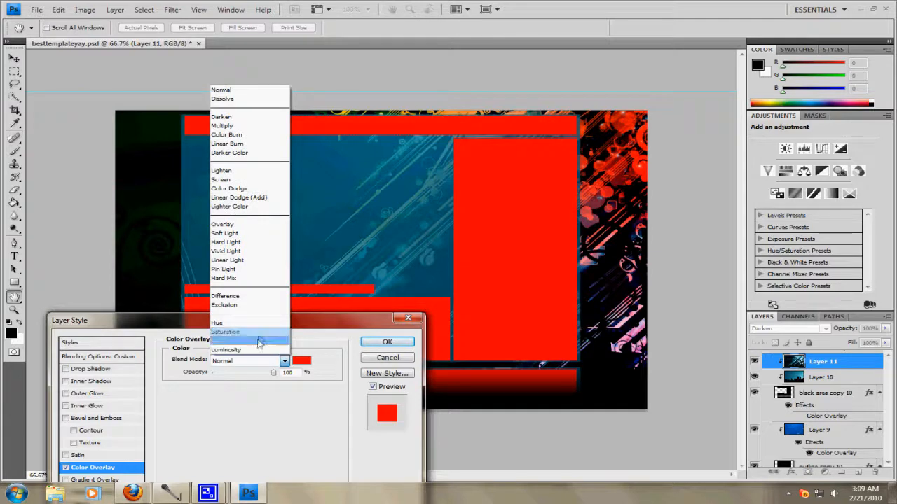
click(224, 340)
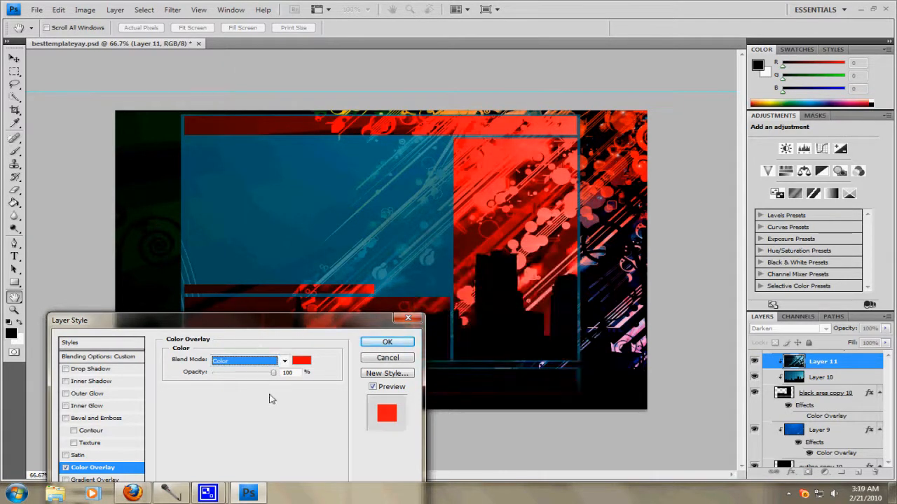
key(Up)
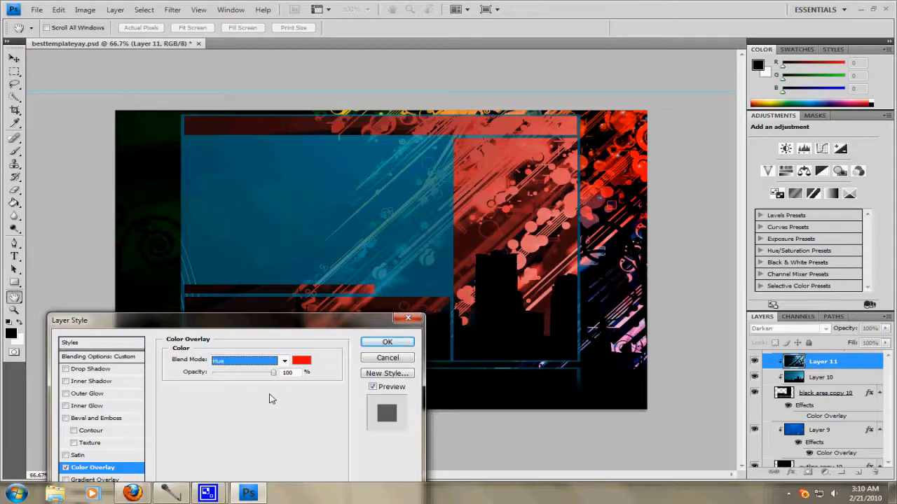
click(302, 361)
drag(462, 153, 465, 144)
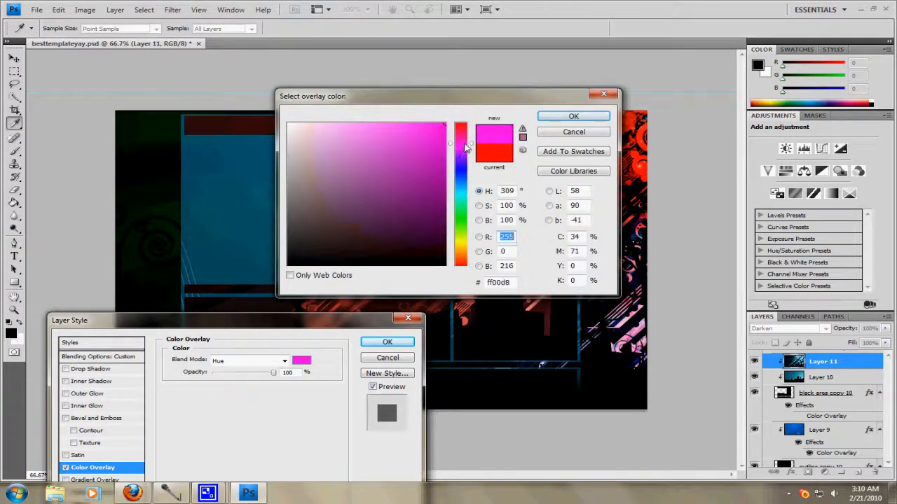
click(573, 117)
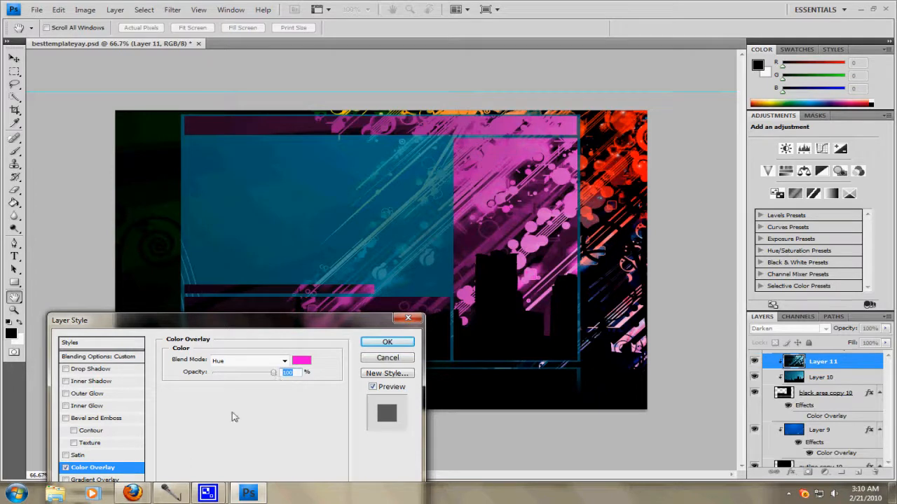
click(65, 468)
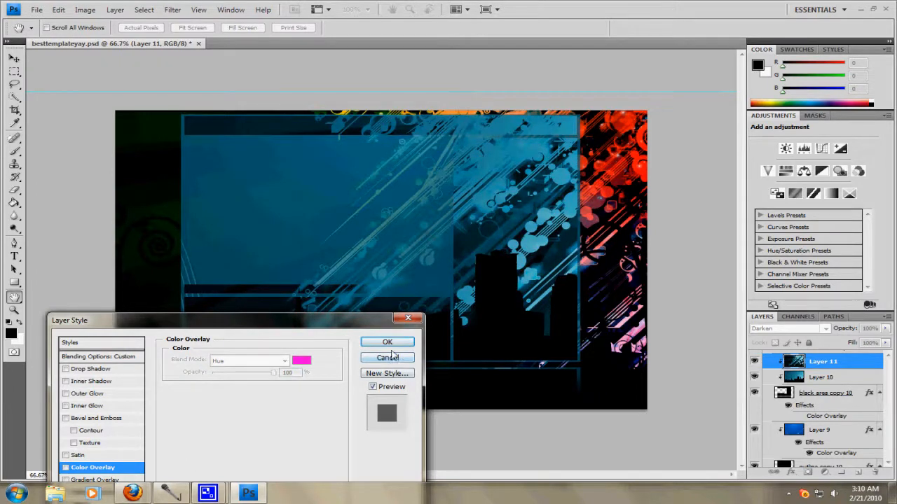
click(389, 359)
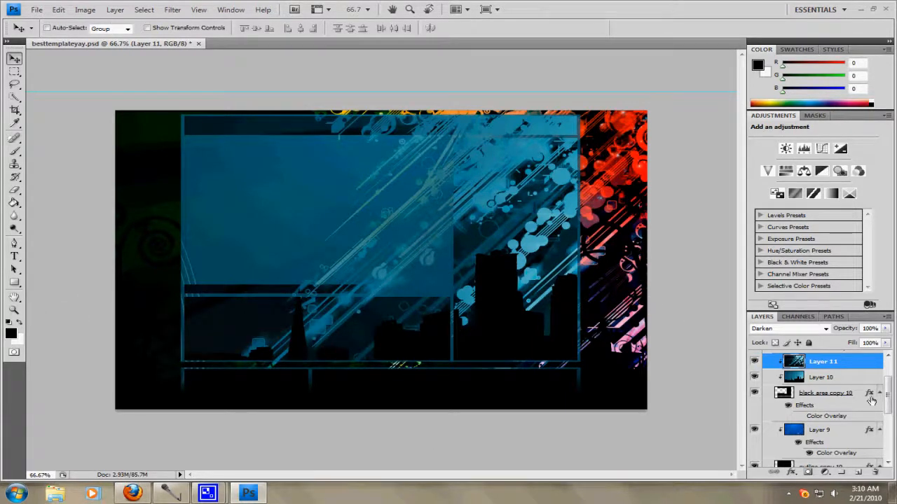
Add the text Youtube over the large panel of the template above Layer 11 and set its font size to 50 pt
scroll(870, 400, up, 3)
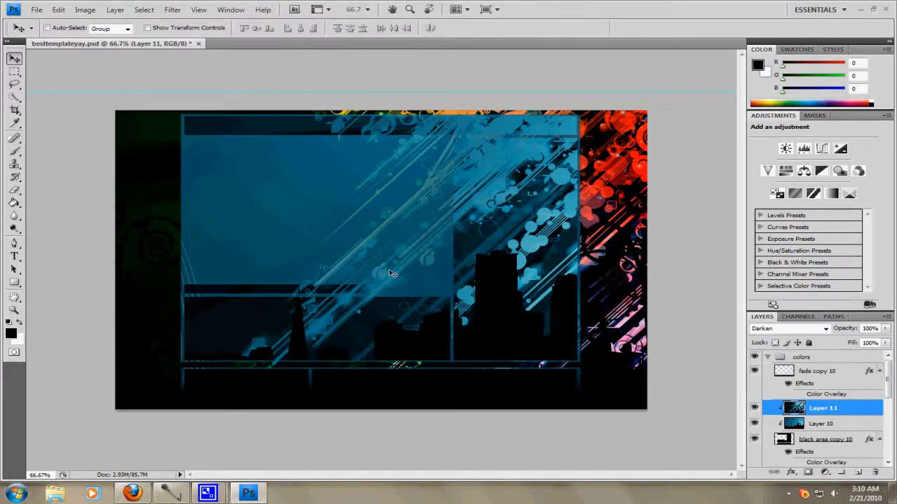
click(13, 256)
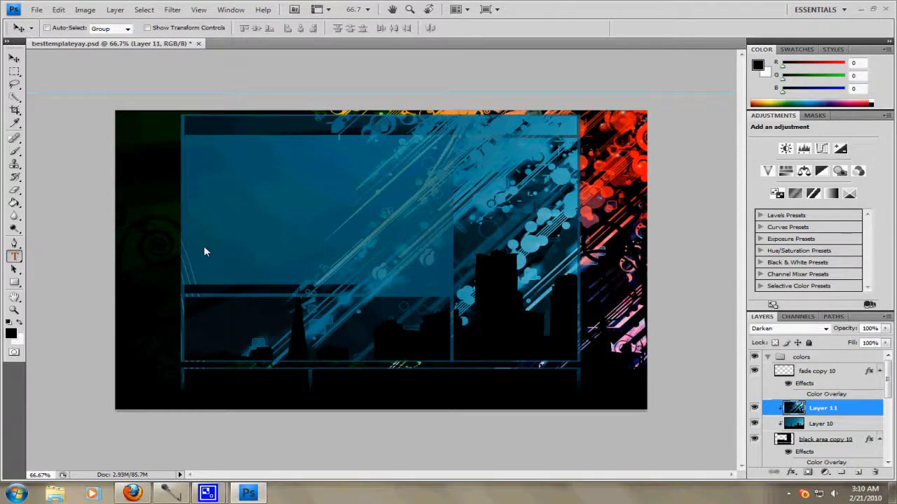
click(203, 247)
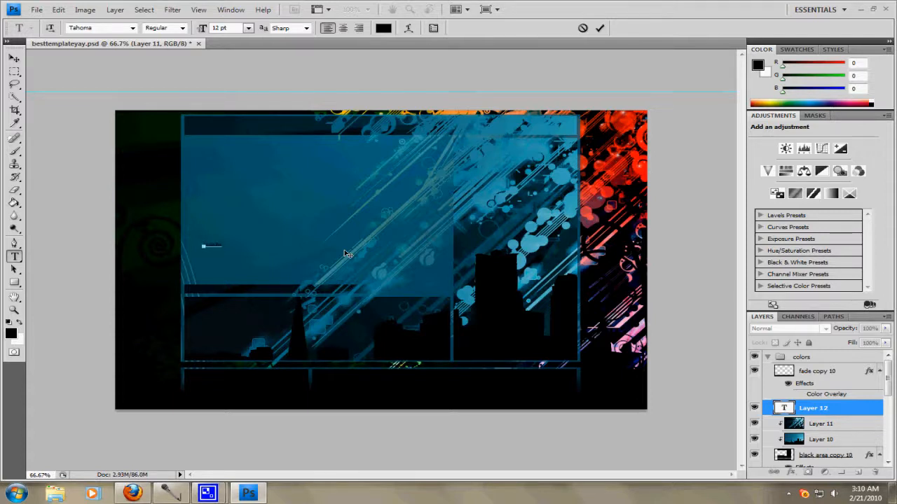
key(ctrl+a)
key(Up)
key(Up)
key(Up)
key(Up)
key(Up)
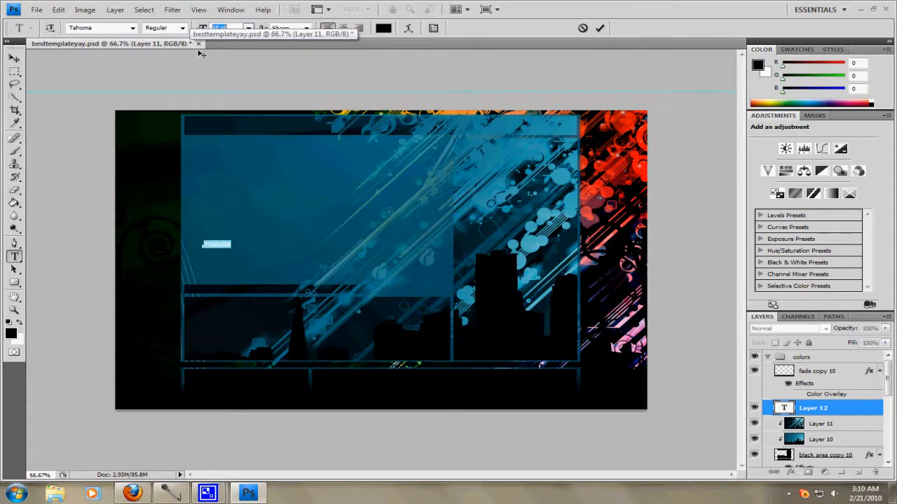
key(BackSpace)
key(ctrl+z)
Change the font of the Youtube text to THE MAPLE ORIGINS
click(133, 29)
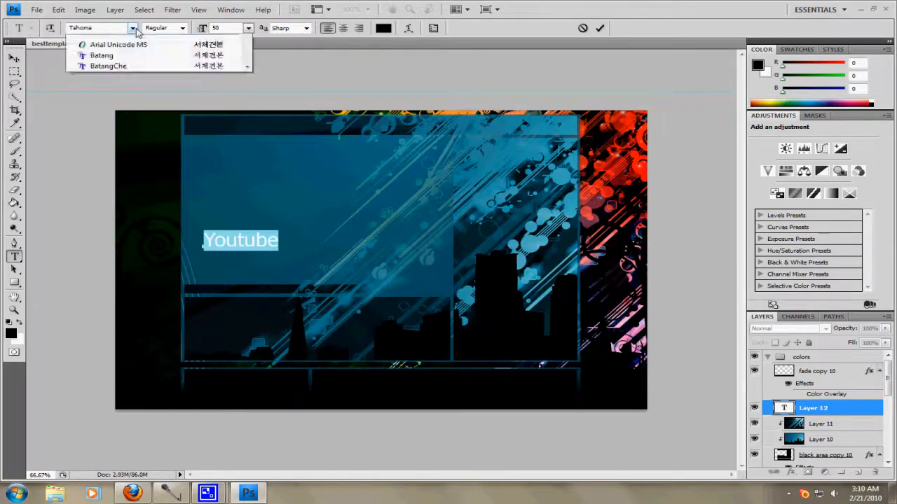
click(145, 124)
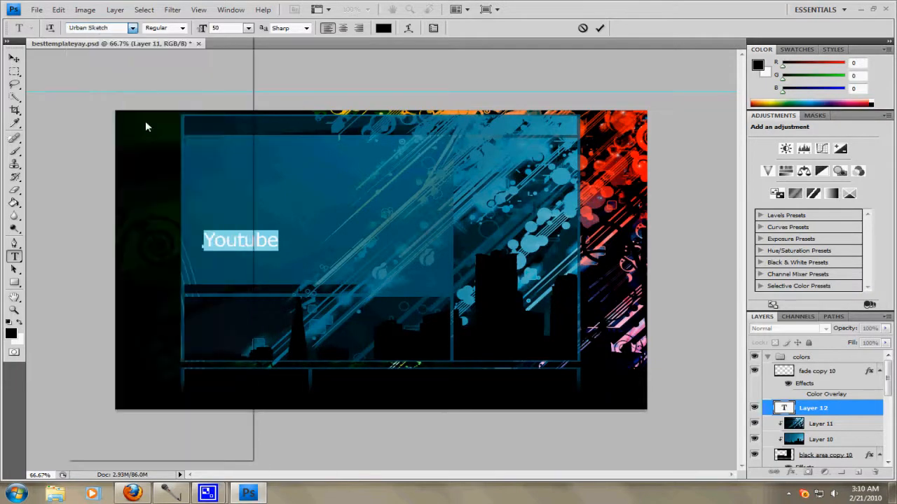
click(133, 28)
scroll(154, 112, up, 9)
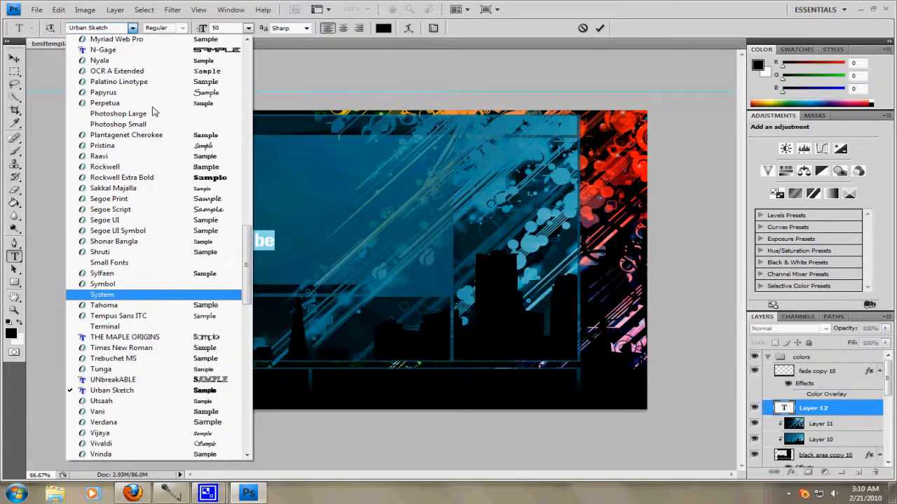
scroll(154, 112, up, 5)
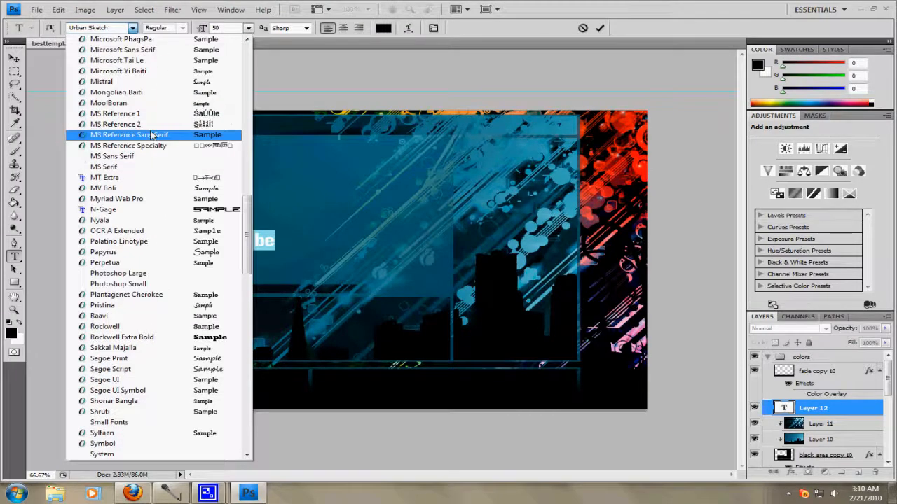
scroll(151, 136, up, 2)
scroll(151, 136, down, 3)
scroll(149, 136, down, 2)
scroll(150, 138, down, 2)
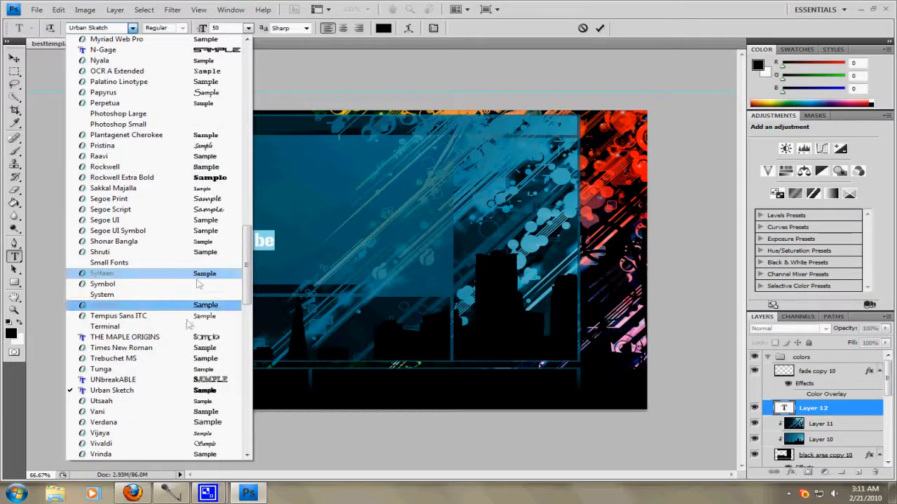
click(176, 340)
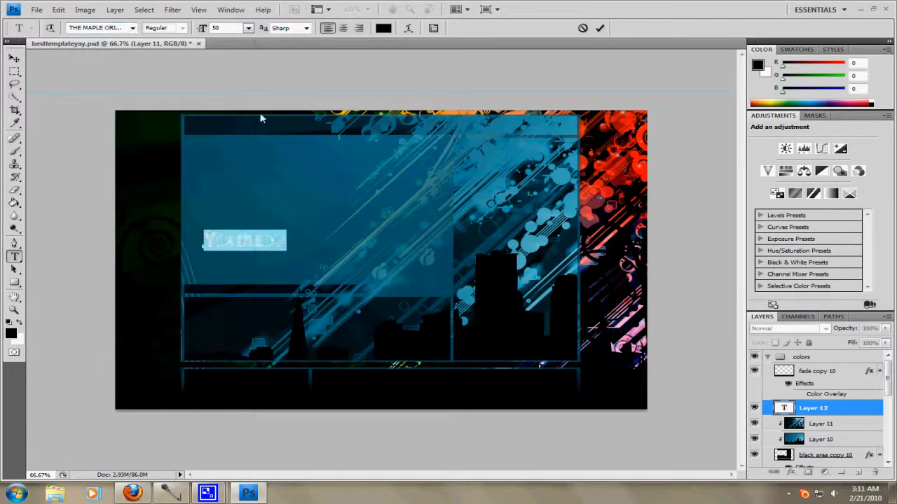
Increase the font size of the Youtube text to more than 61 pt and commit the text
click(233, 30)
scroll(229, 31, up, 7)
scroll(228, 37, up, 4)
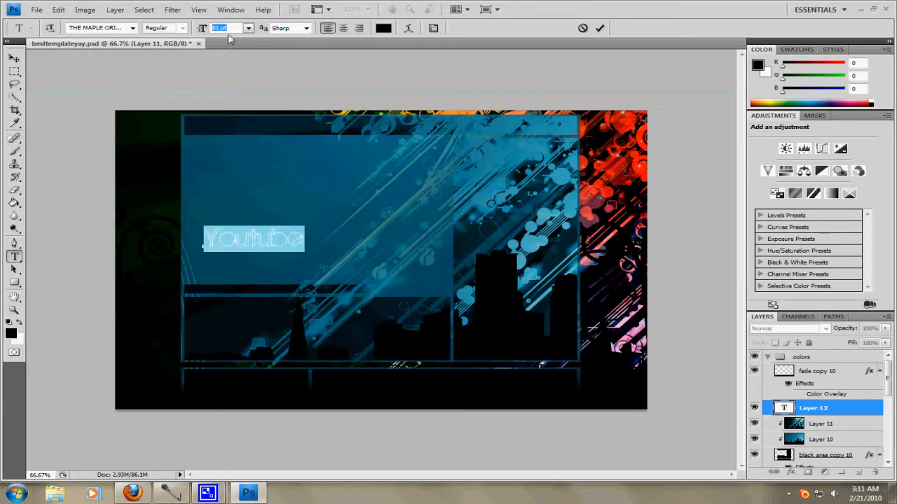
scroll(228, 38, up, 10)
click(14, 58)
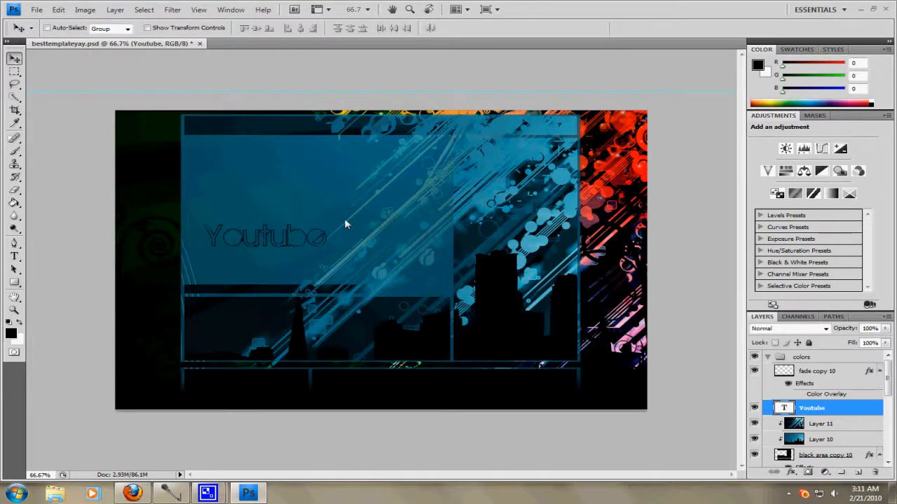
Rotate the Youtube text to -90 degrees with Free Transform so that it reads from bottom to top
key(ctrl+t)
right_click(308, 236)
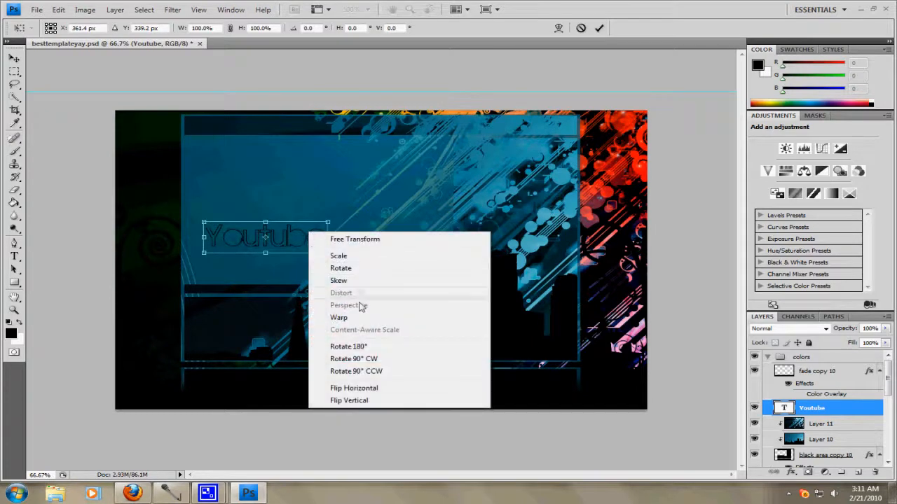
click(371, 361)
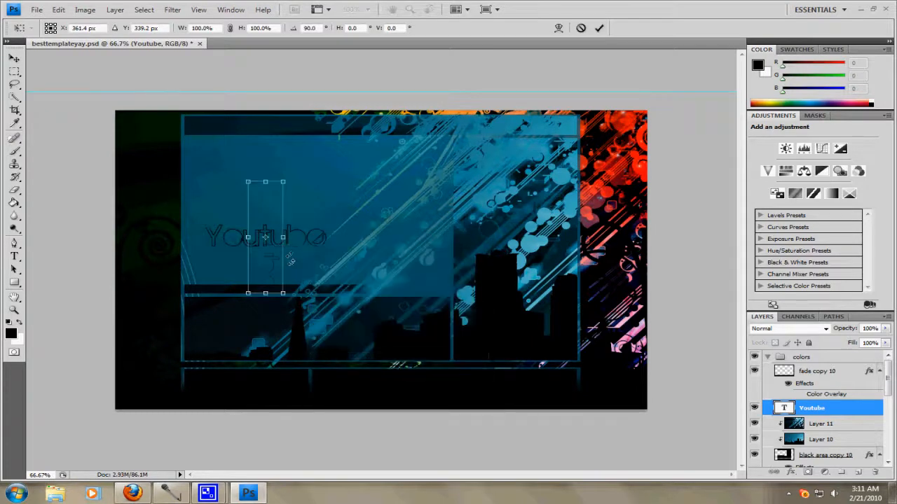
right_click(273, 245)
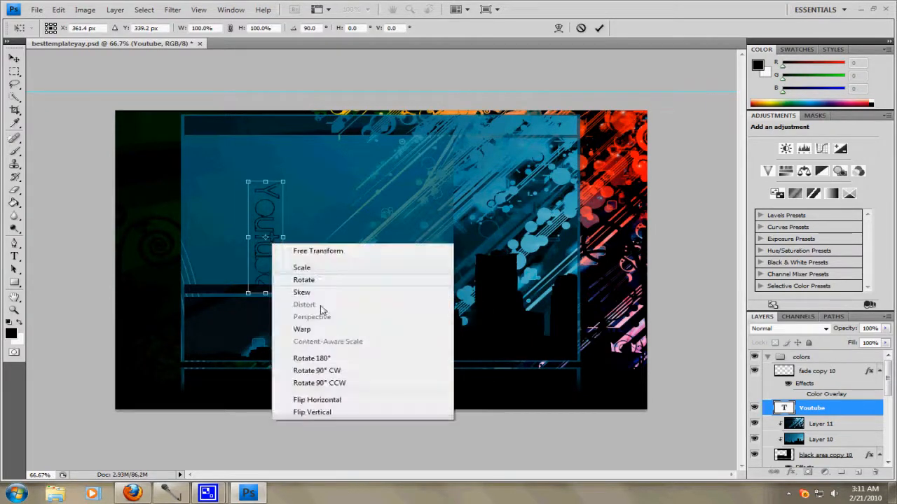
click(320, 360)
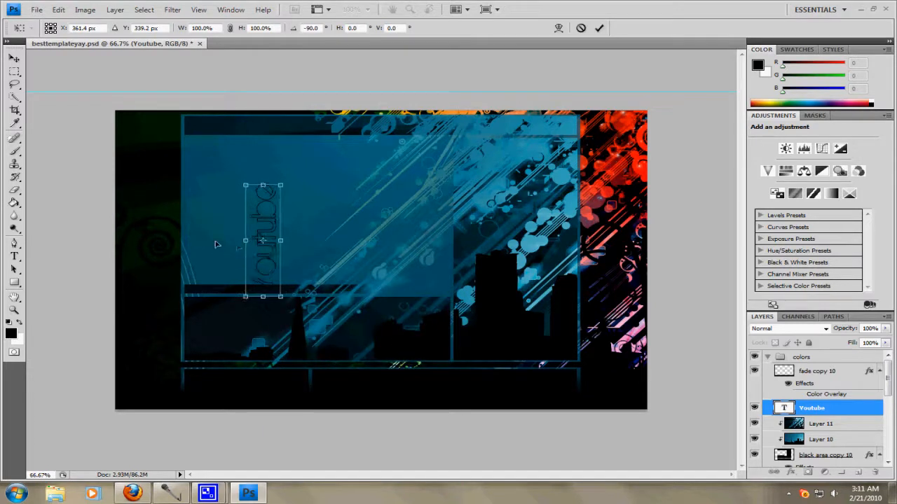
Move the Youtube text onto the dark strip beside the large panel, stretch its width to 219% to span the frame's height, and apply the transformation
drag(270, 258, 175, 235)
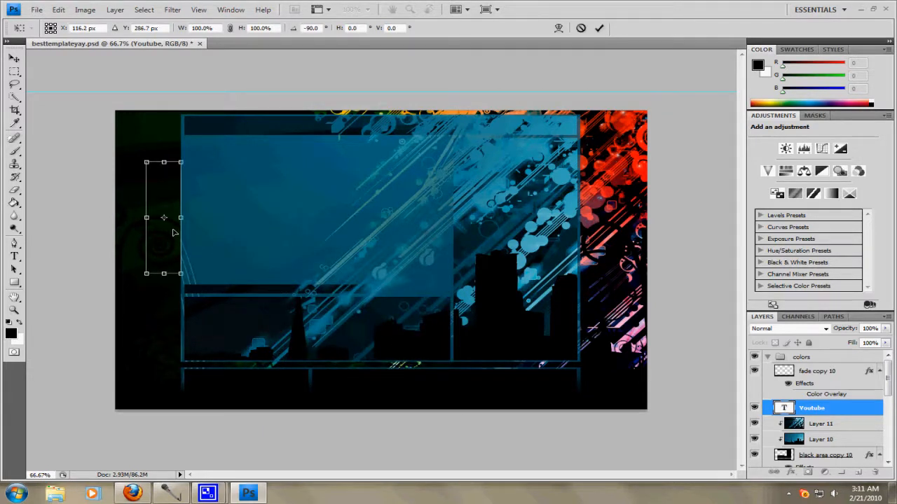
drag(167, 161, 168, 117)
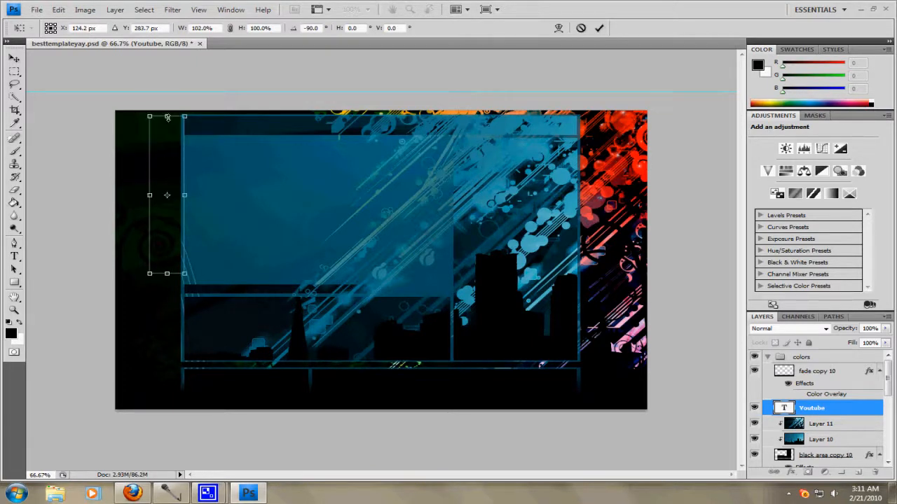
drag(166, 274, 166, 280)
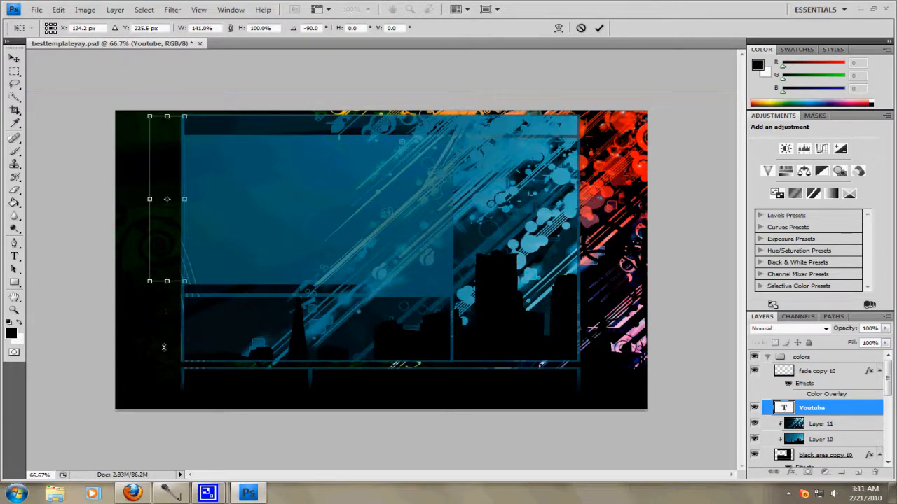
drag(166, 358, 167, 359)
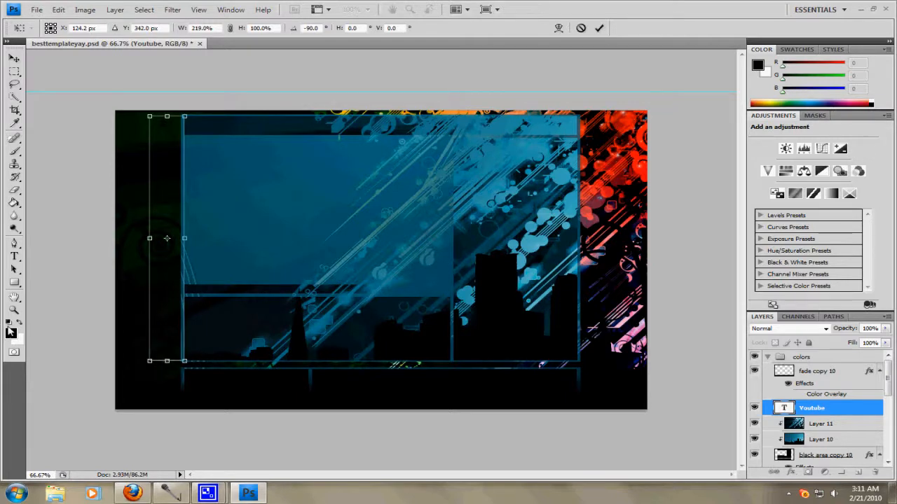
click(15, 257)
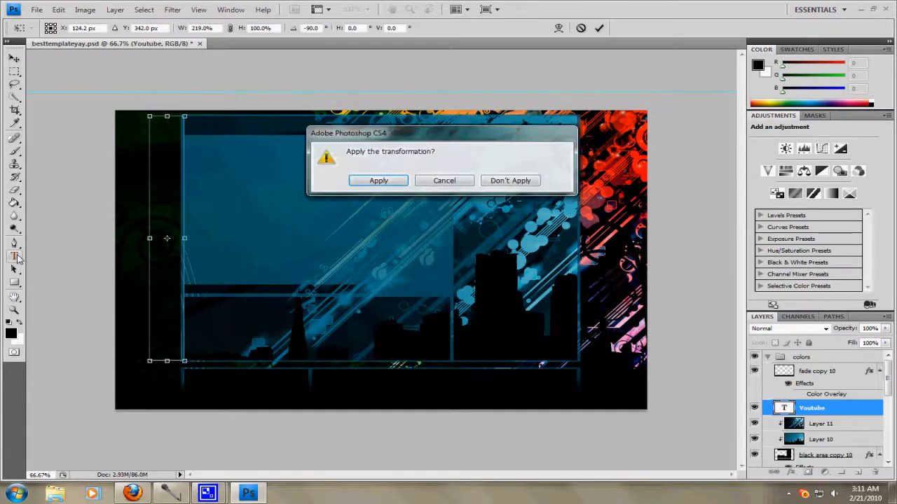
key(Return)
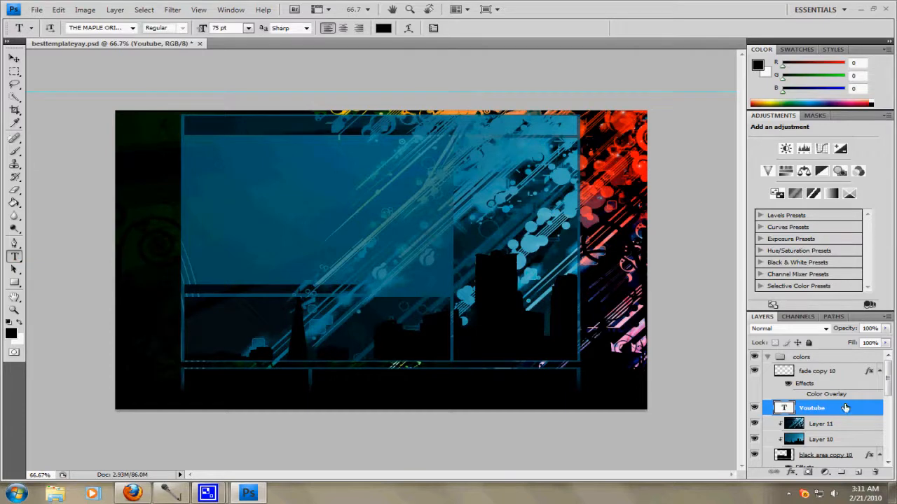
Add a Color Overlay to the Youtube text layer in the panel's dark blue, #015b73
double_click(845, 407)
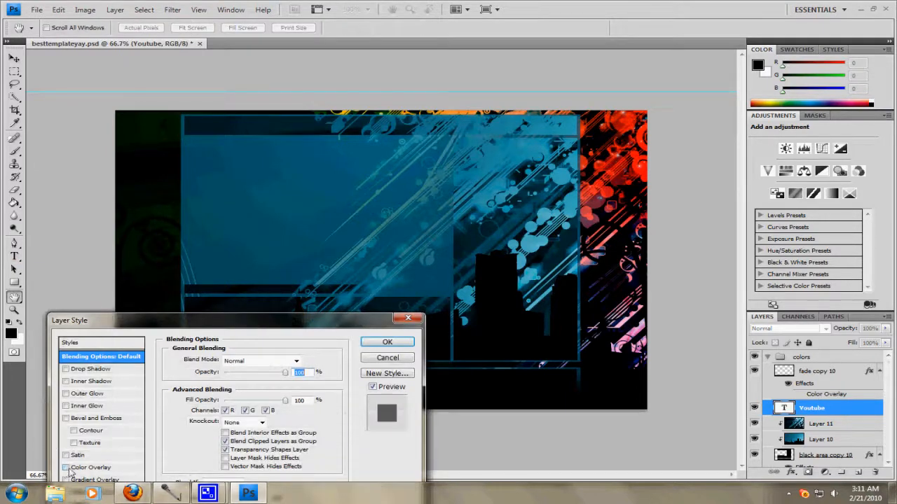
click(71, 468)
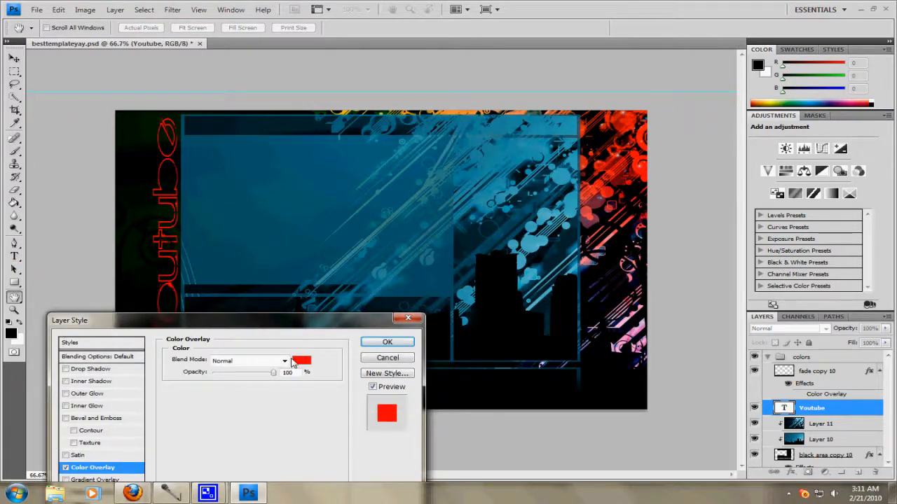
click(299, 361)
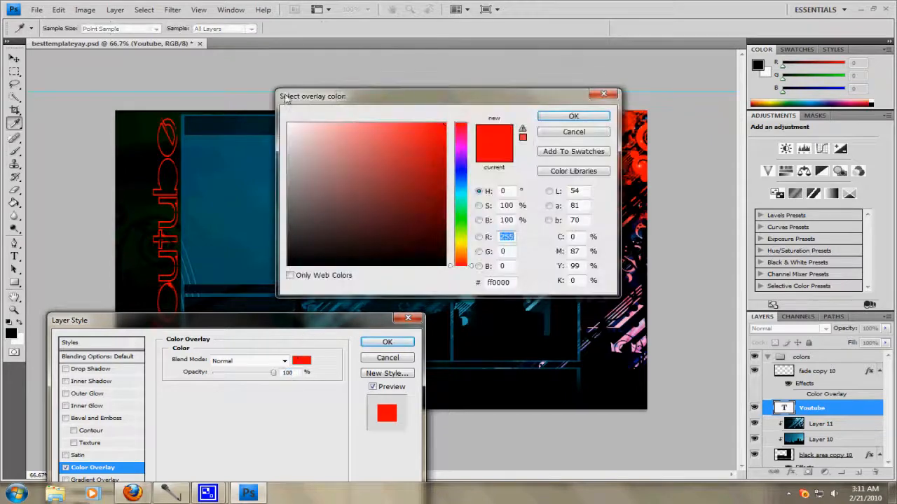
click(264, 171)
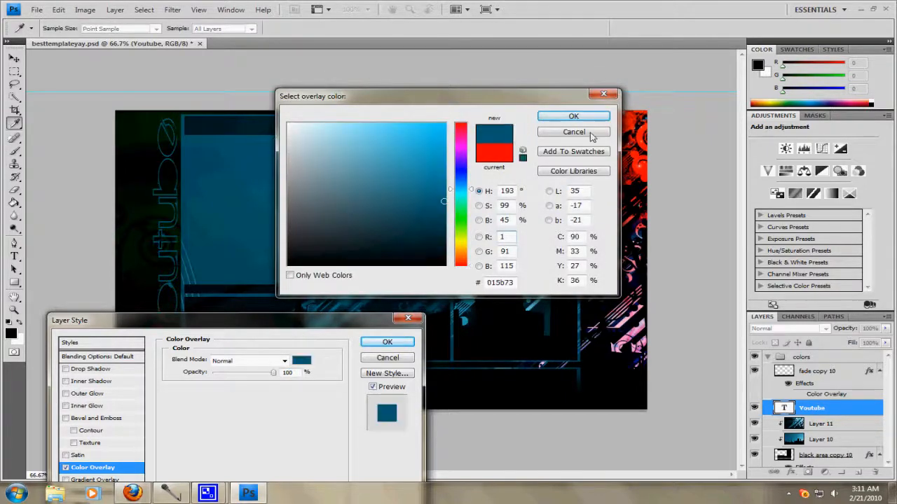
click(573, 116)
click(387, 342)
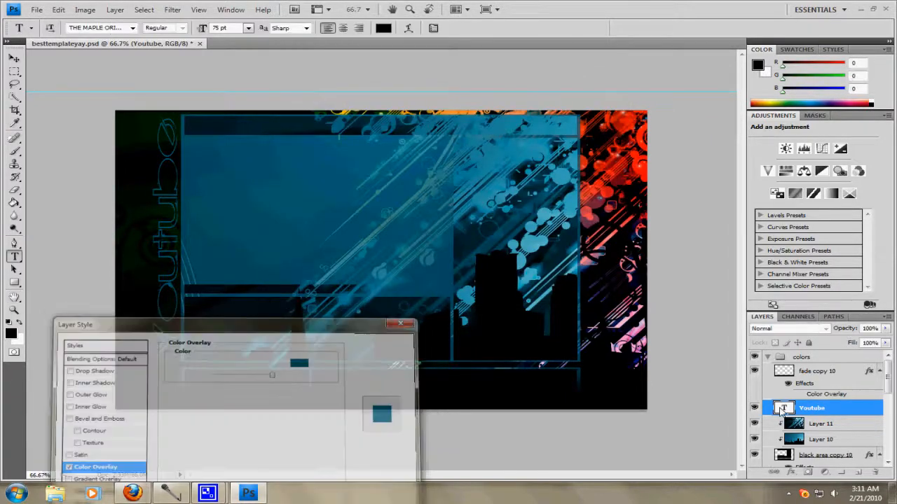
Move the Youtube text layer above the fade copy 10 layer in the colors group
drag(844, 415, 844, 370)
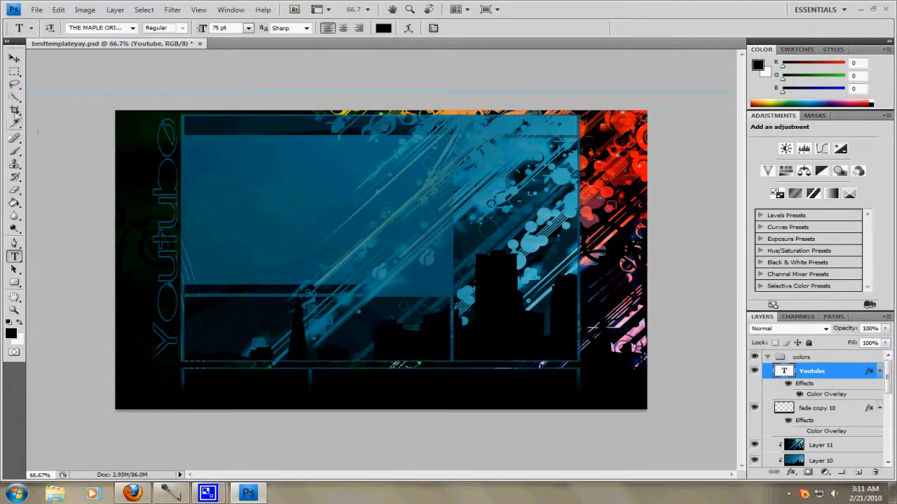
click(14, 60)
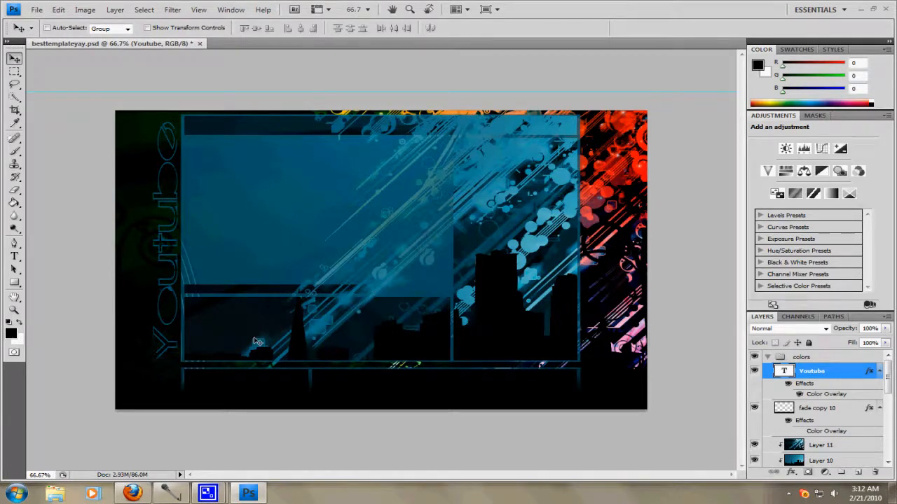
scroll(797, 434, down, 5)
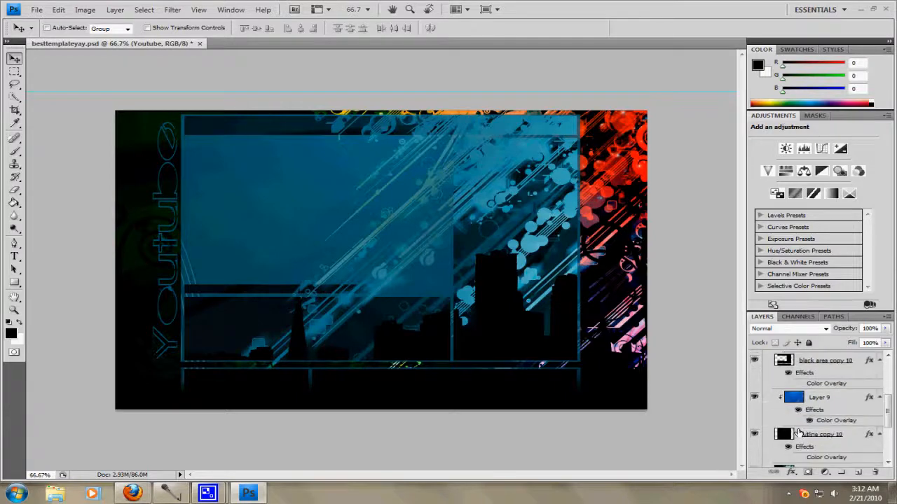